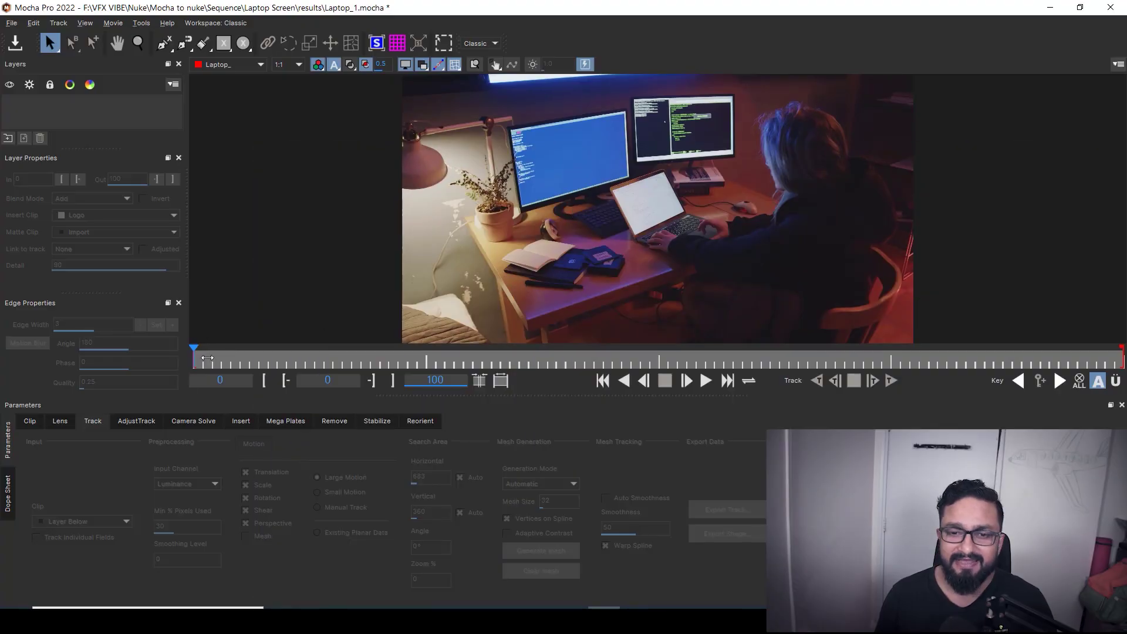
Step: Review the desk shot by scrubbing and playing it, and return to frame 0
left_click_drag(207, 358, 413, 376)
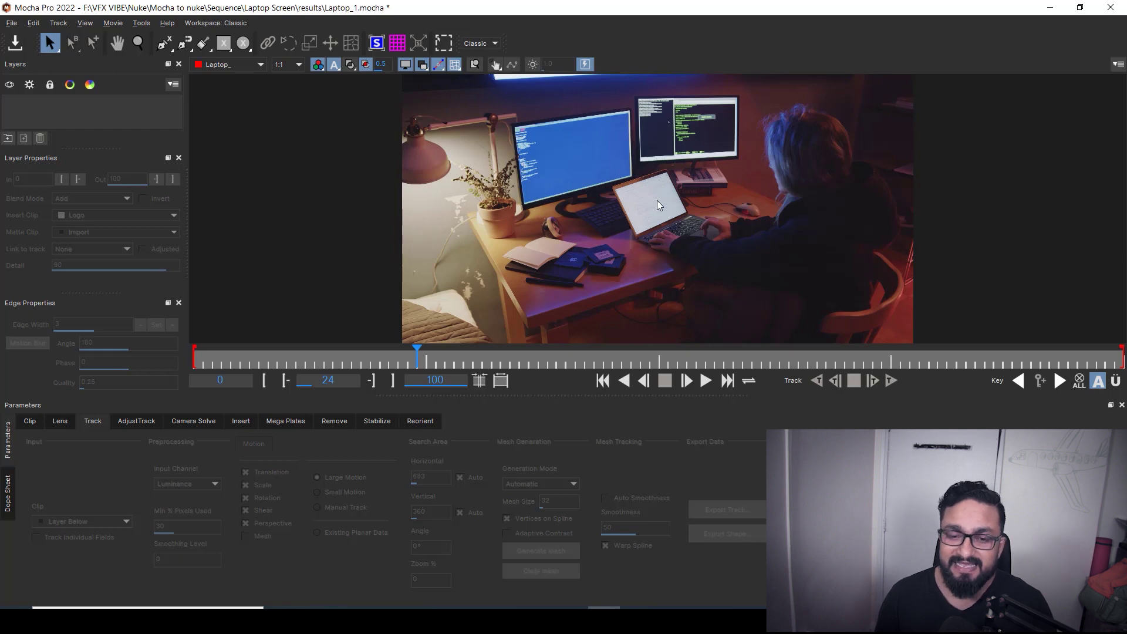
left_click_drag(385, 358, 500, 359)
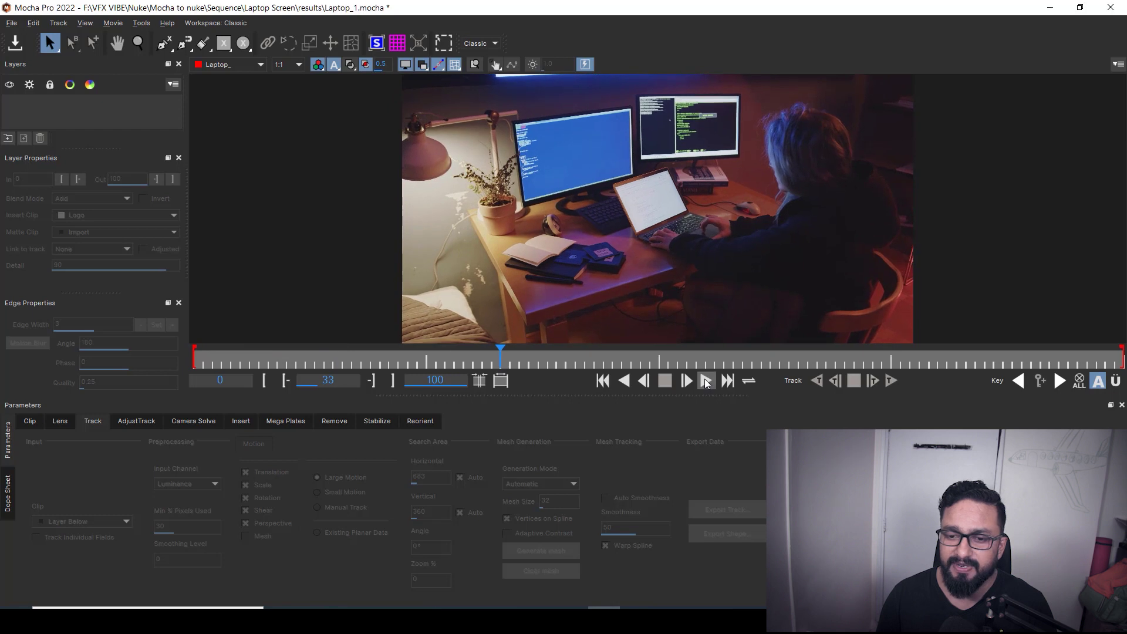
left_click(705, 381)
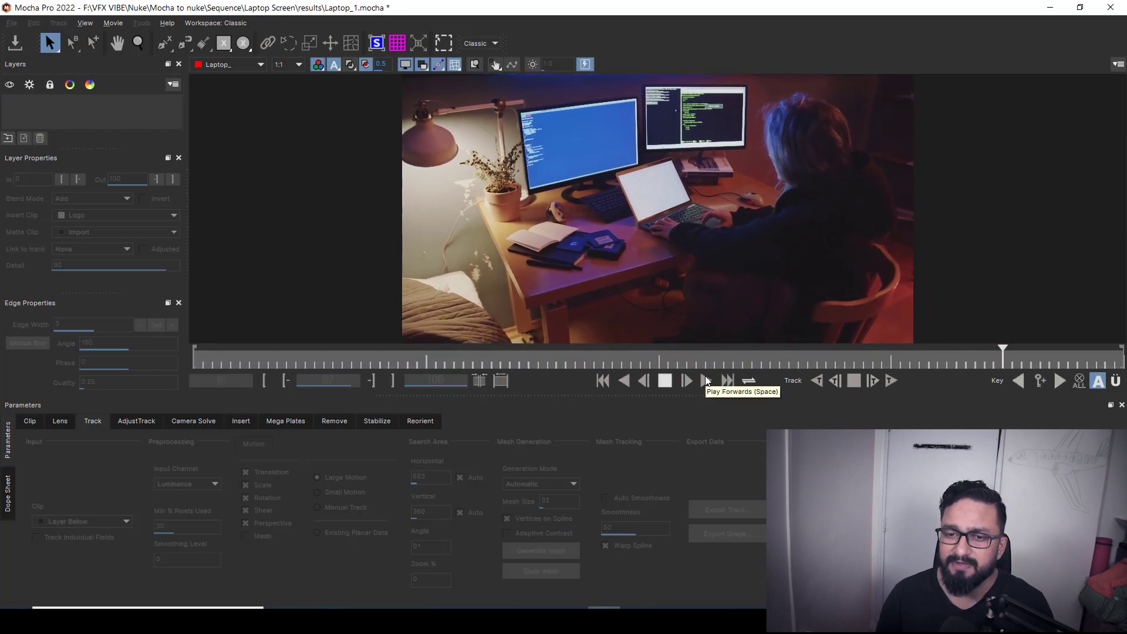
left_click(665, 381)
left_click(954, 357)
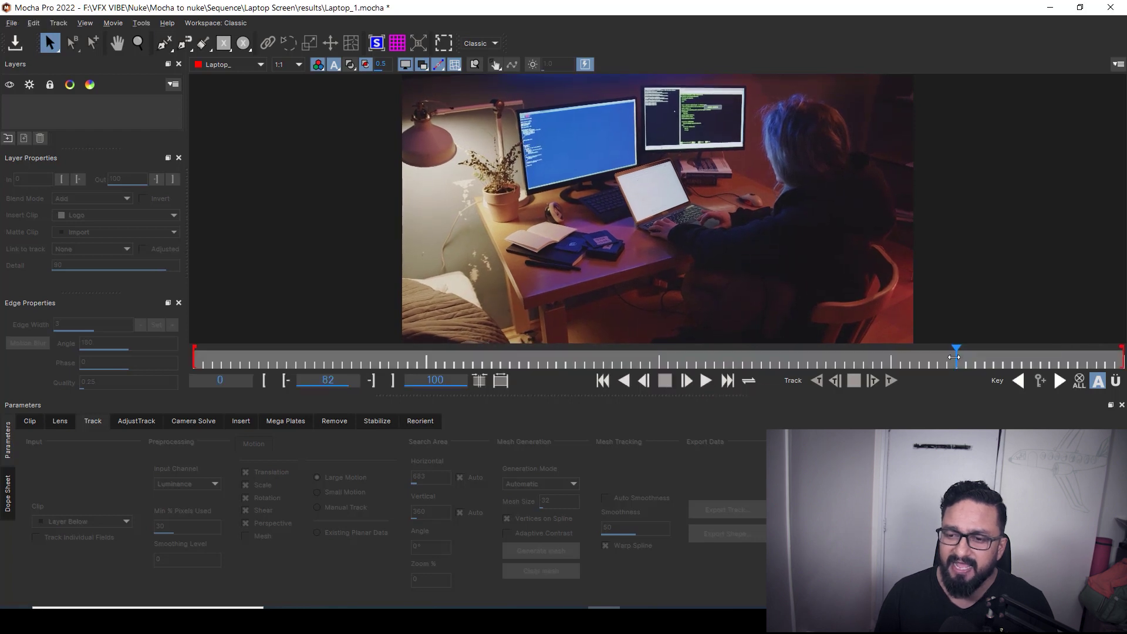
left_click_drag(957, 357, 195, 357)
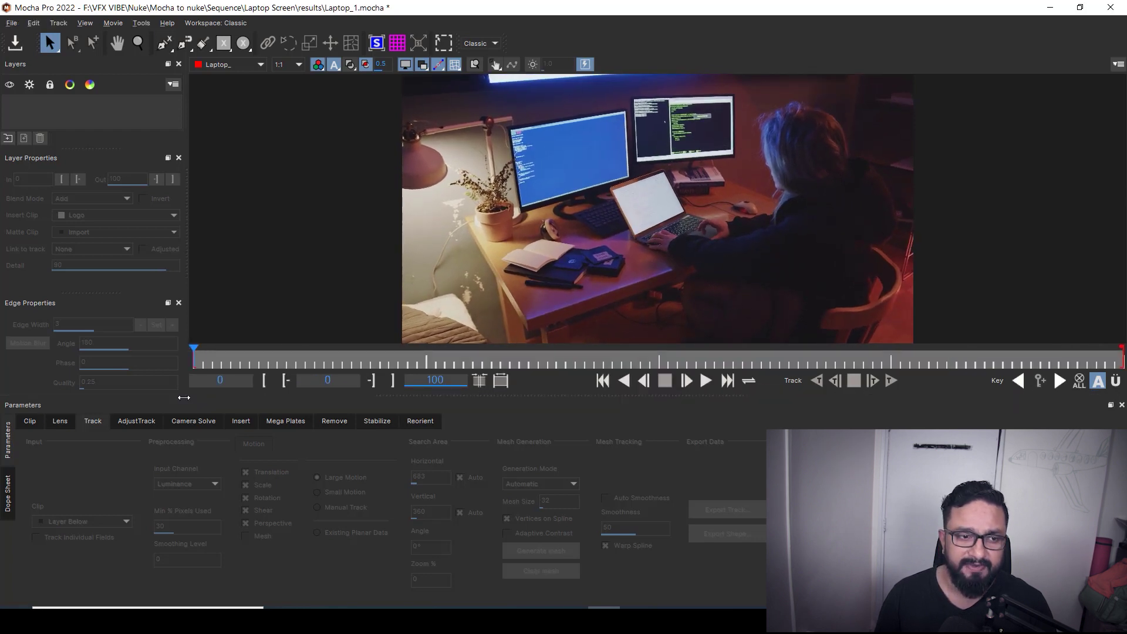
Step: Draw a closed four-point X-Spline loosely around the laptop's screen at frame 0
left_click(167, 46)
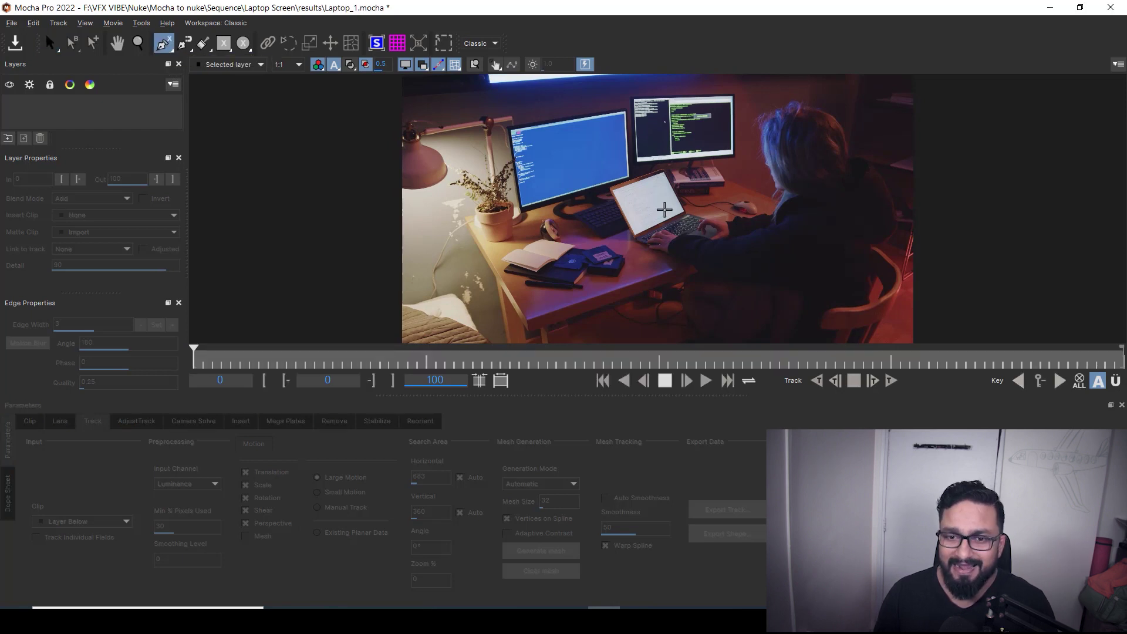
left_click(606, 186)
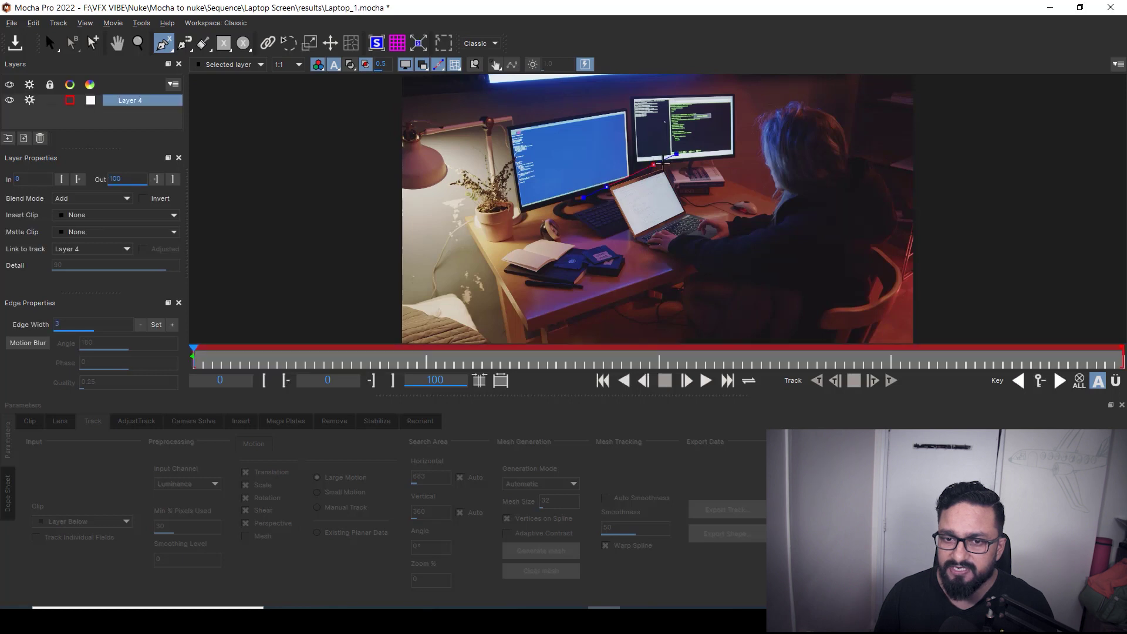
left_click(668, 165)
left_click(699, 192)
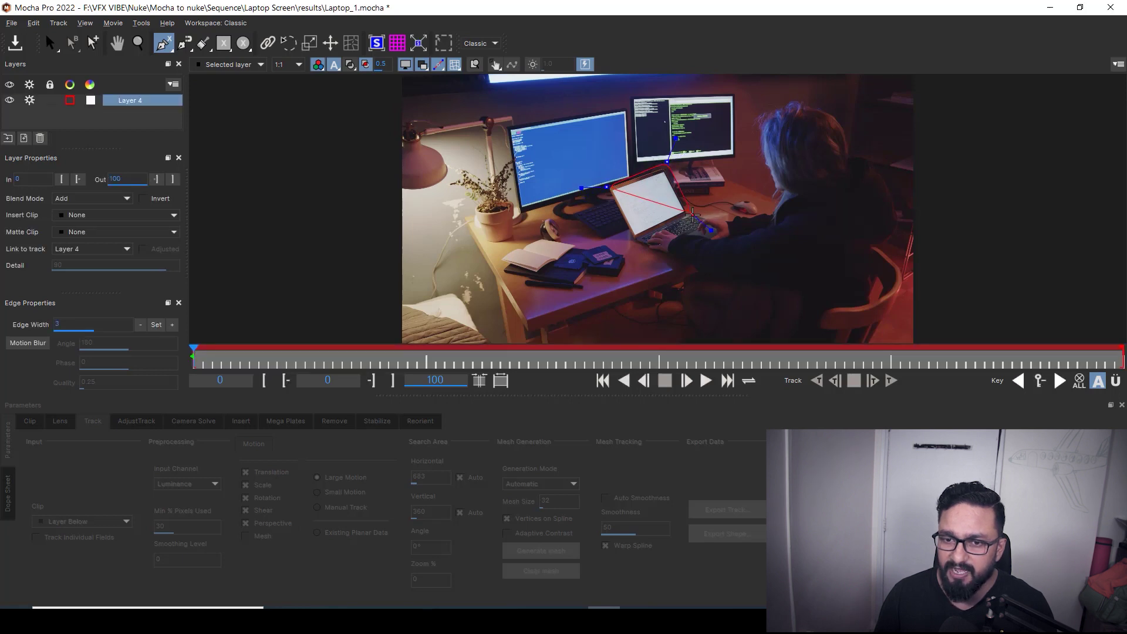
left_click(696, 220)
left_click(633, 250)
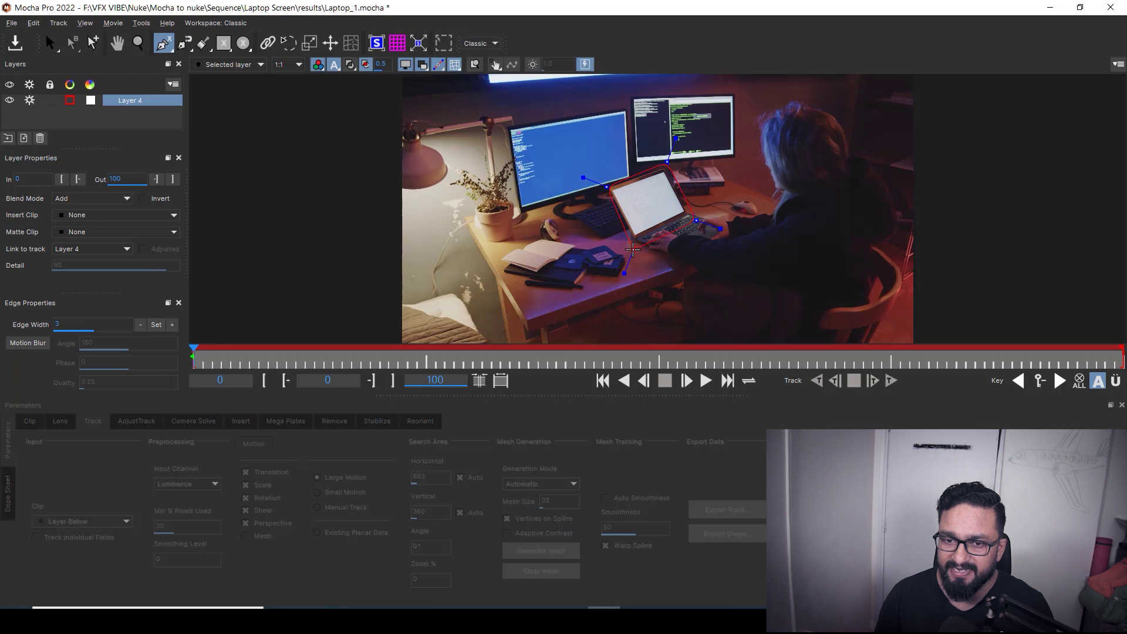
right_click(633, 249)
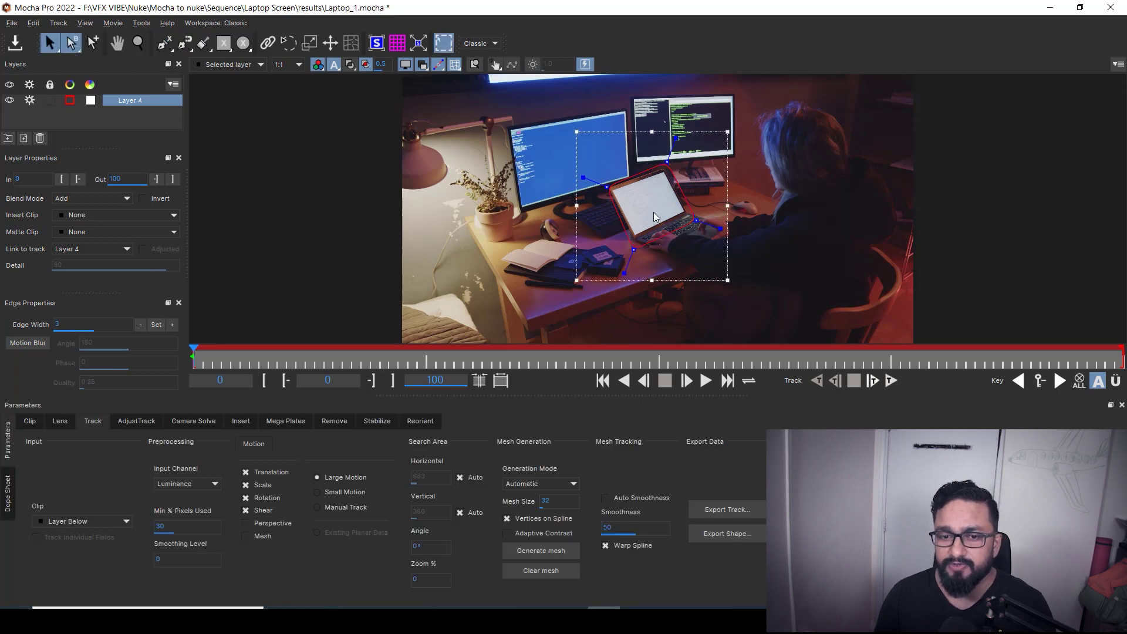
Step: Adjust the spline's control points so the shape closely surrounds the laptop lid and stays clear of the hands
key("z")
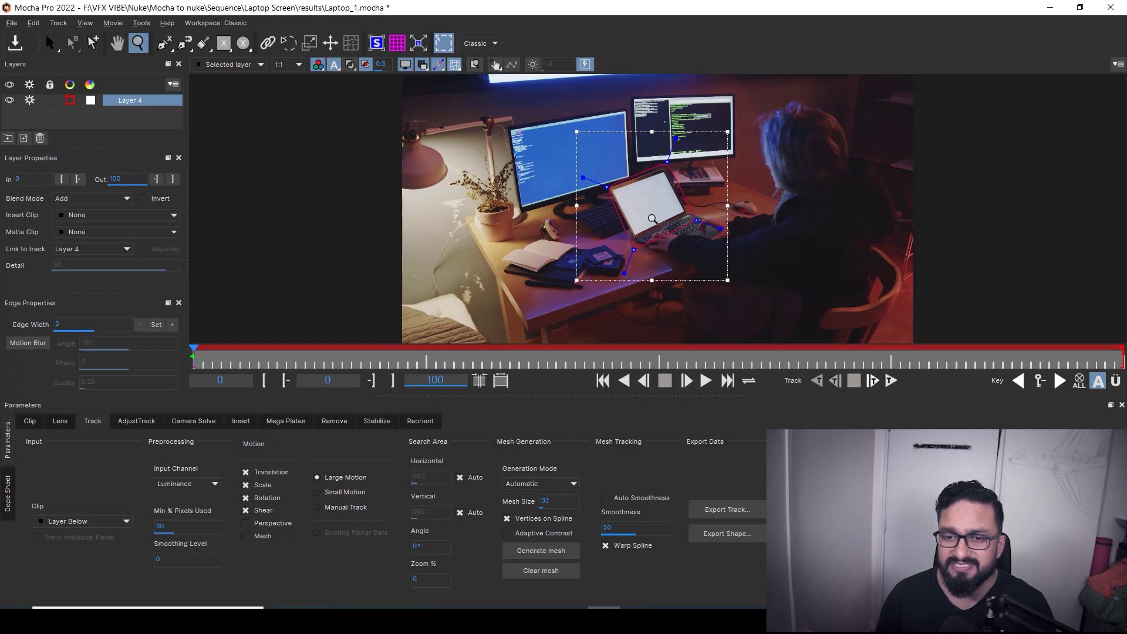
left_click_drag(651, 219, 636, 179)
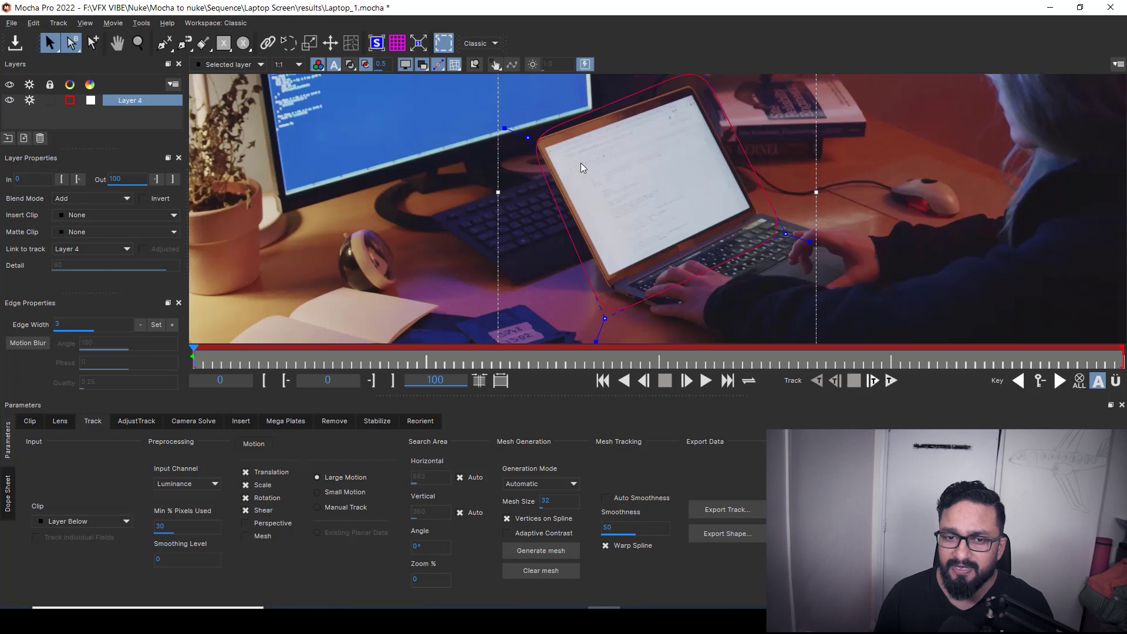
left_click_drag(529, 135, 508, 123)
key("x")
left_click_drag(690, 156, 672, 207)
left_click_drag(687, 118, 685, 110)
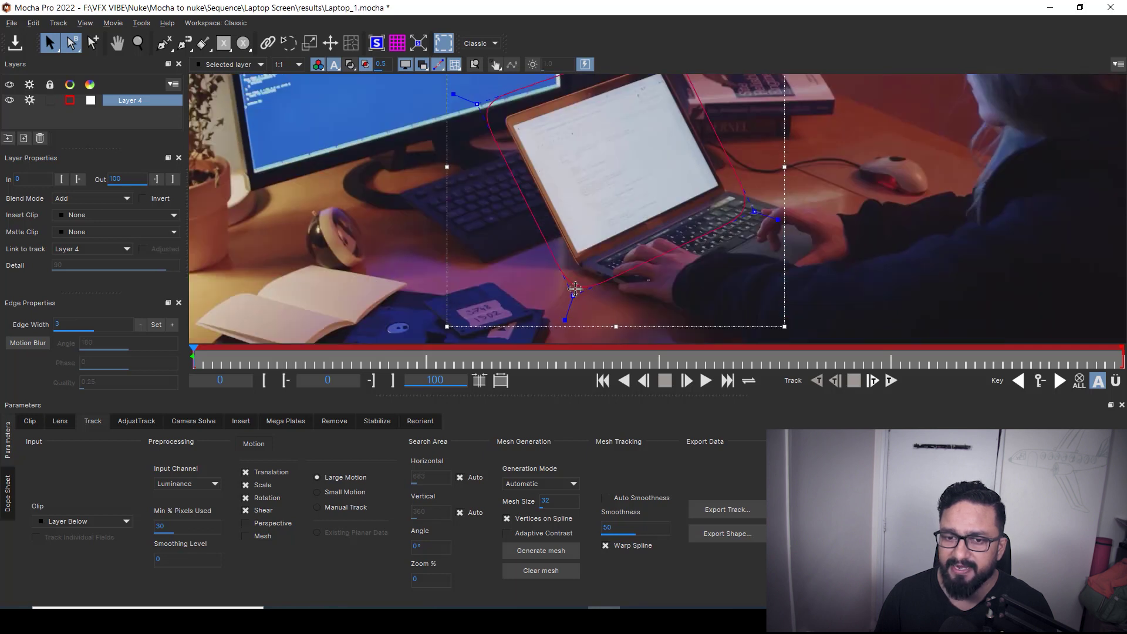
left_click_drag(573, 295, 566, 284)
left_click_drag(755, 211, 746, 193)
left_click_drag(566, 284, 560, 277)
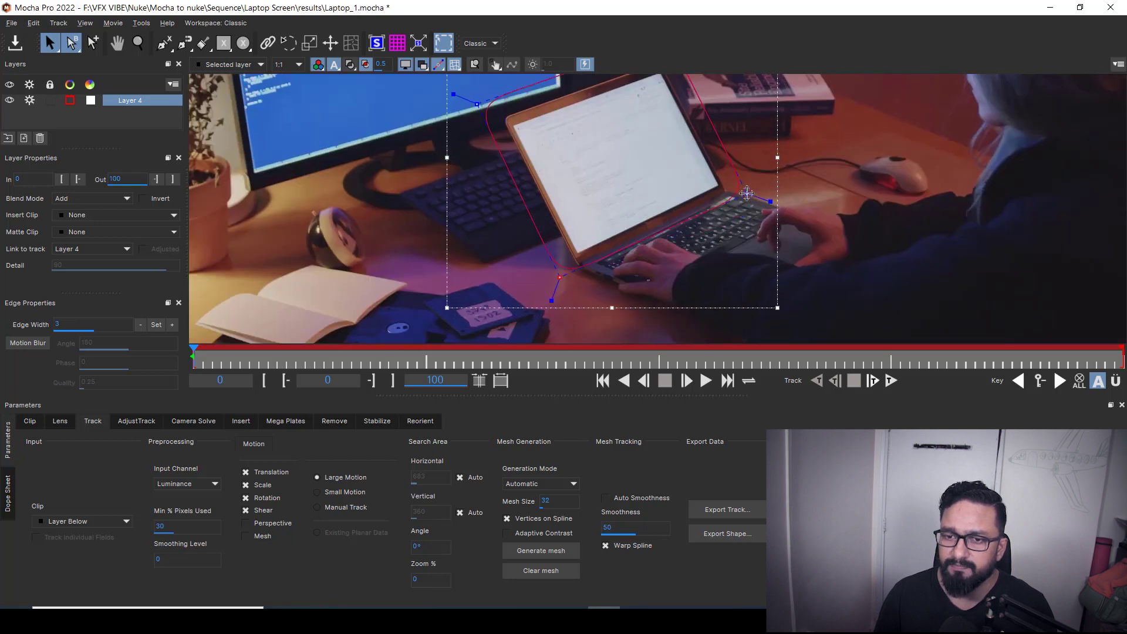
left_click_drag(747, 193, 742, 189)
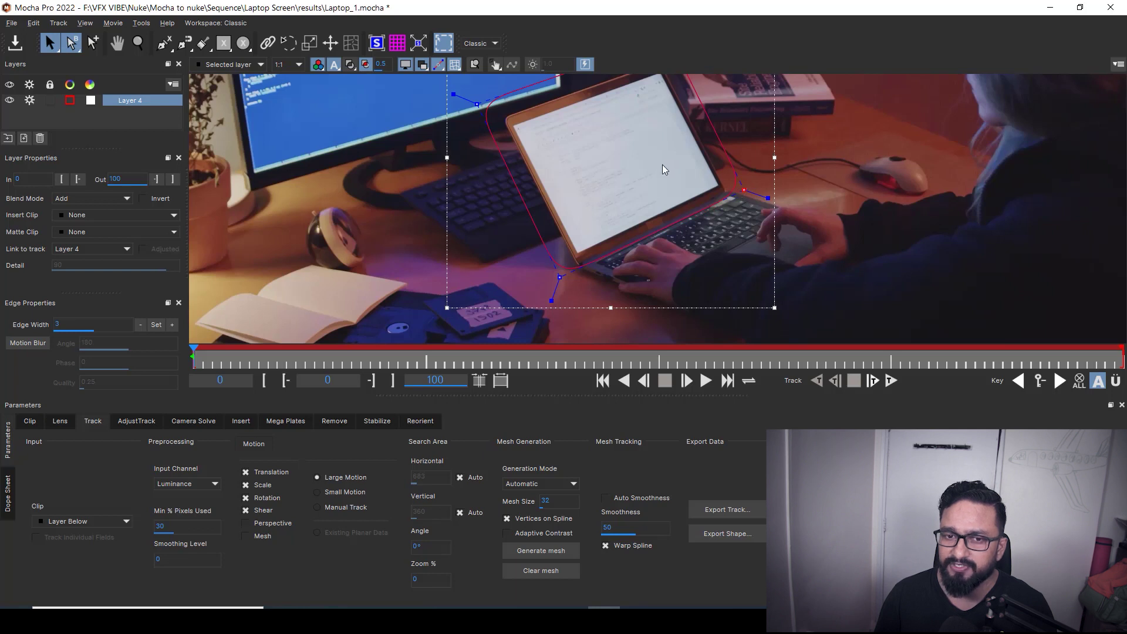
Step: Enable Perspective motion for the laptop layer and track it forward through the whole clip
middle_click_drag(662, 151, 641, 194)
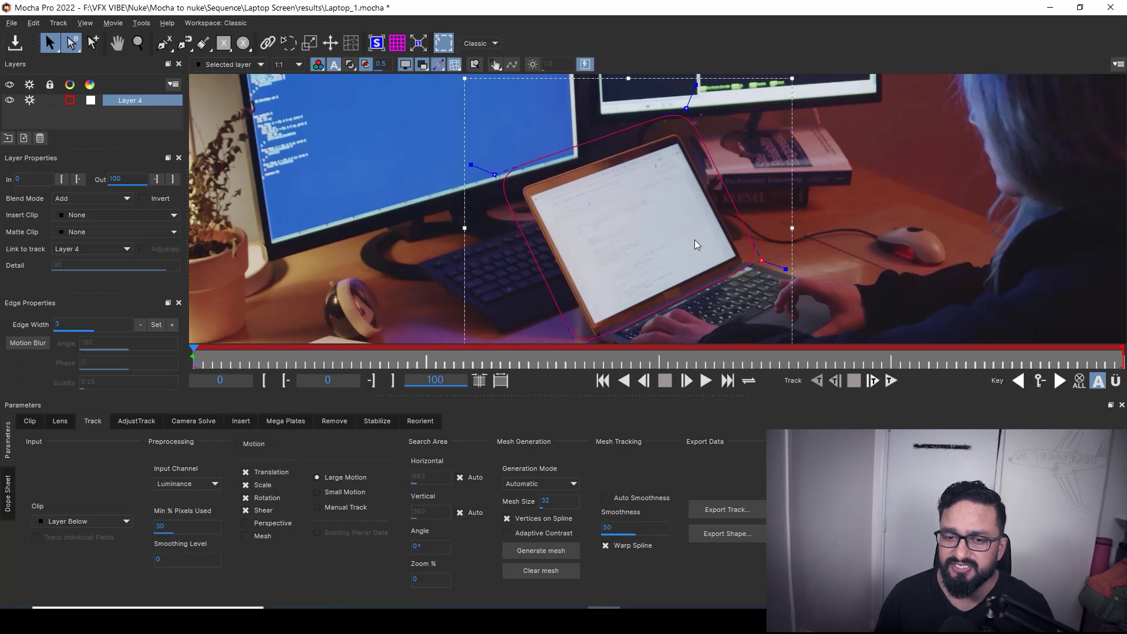
middle_click_drag(552, 276, 542, 263)
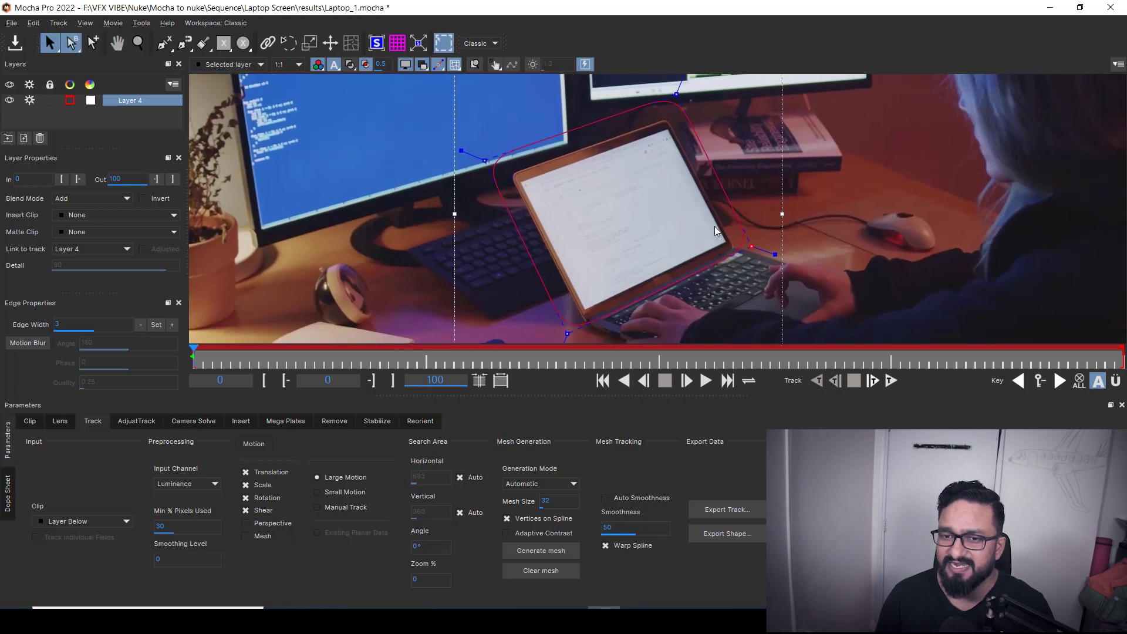
middle_click_drag(637, 243, 649, 223)
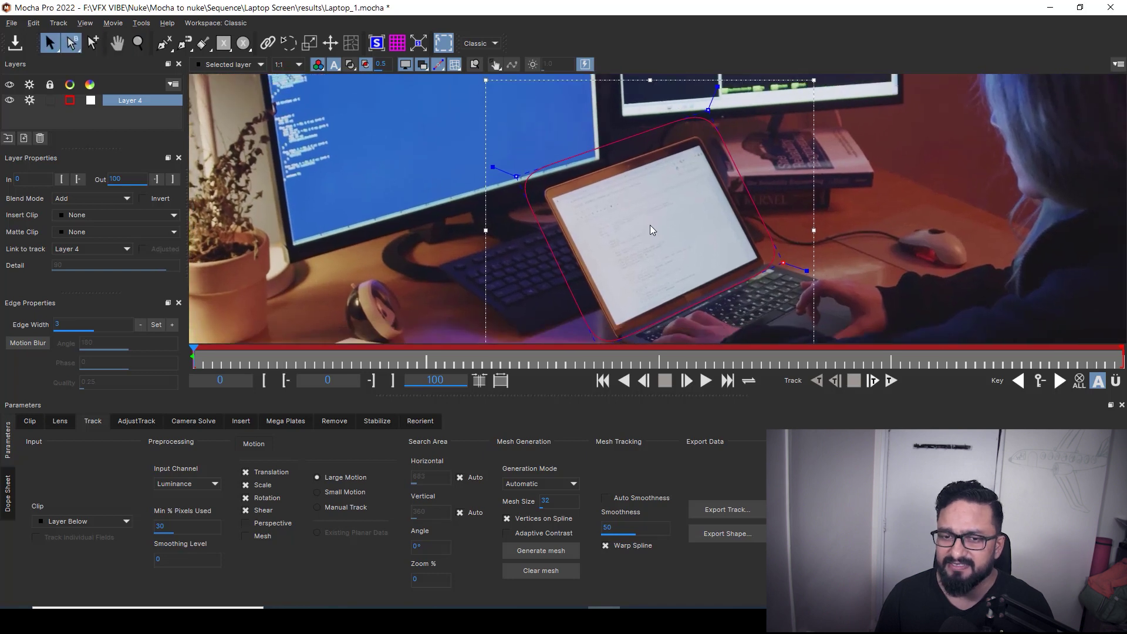
scroll(677, 206, "down", 3)
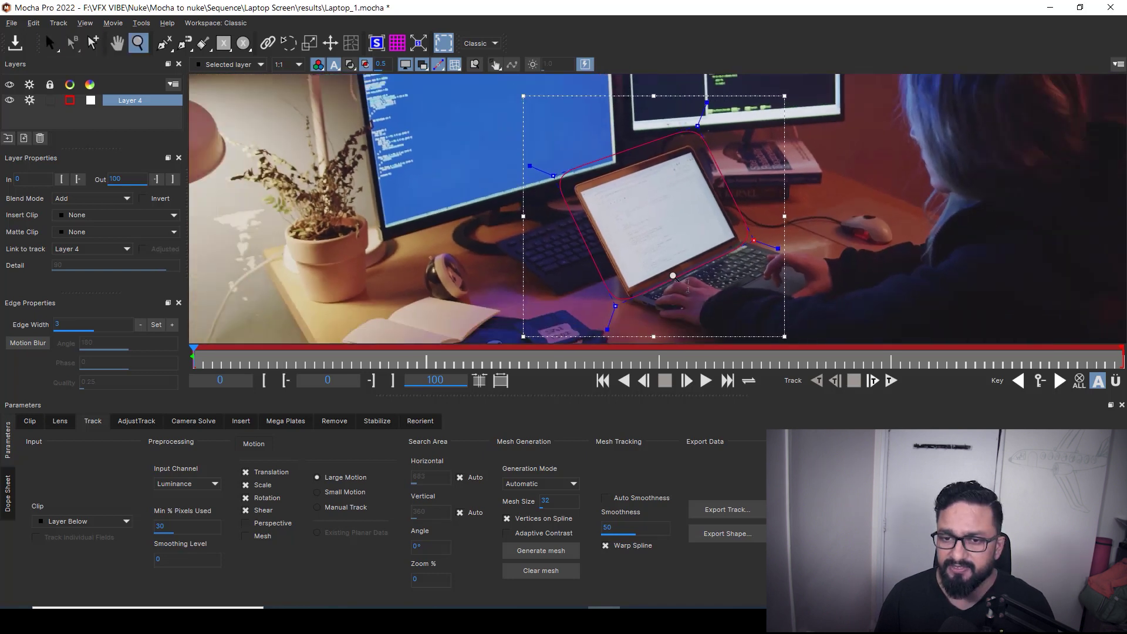
scroll(674, 228, "down", 2)
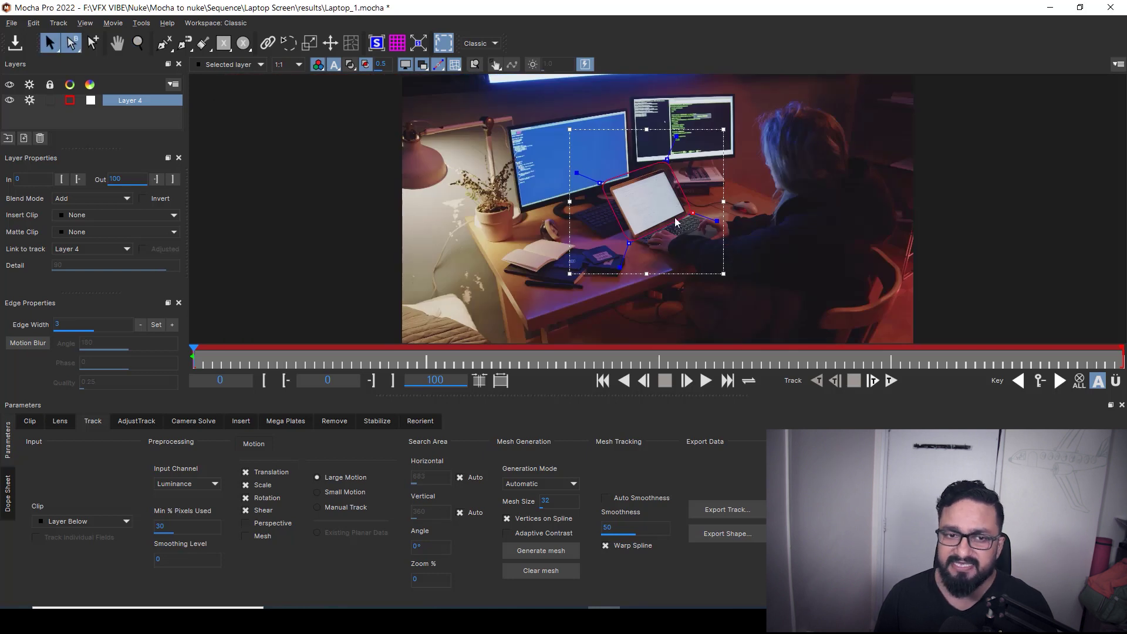
left_click(246, 523)
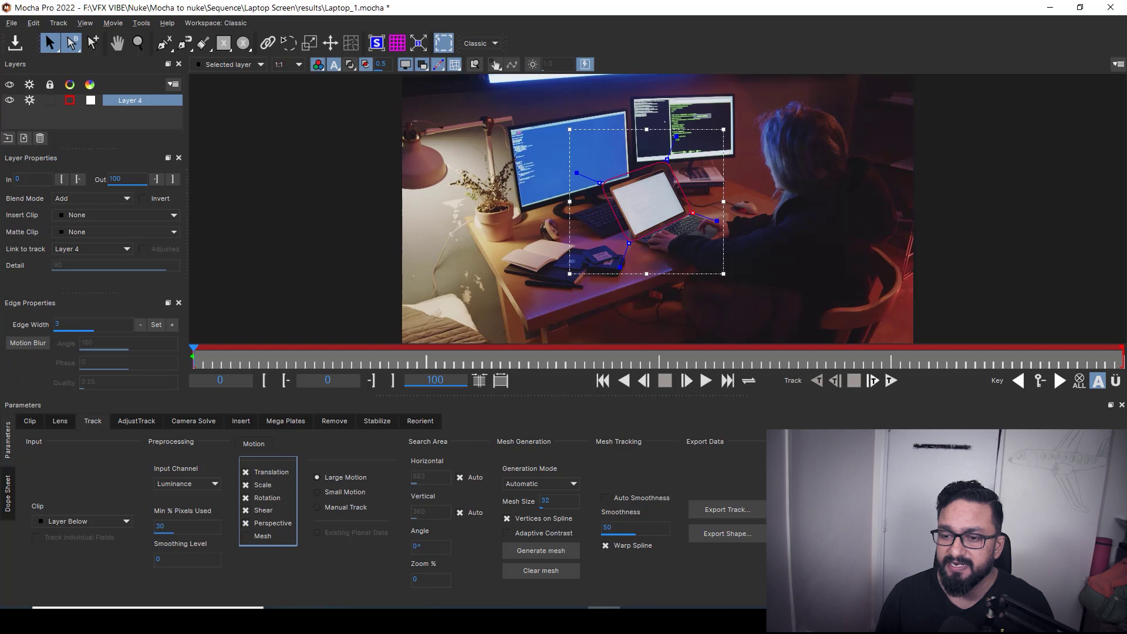
left_click(891, 381)
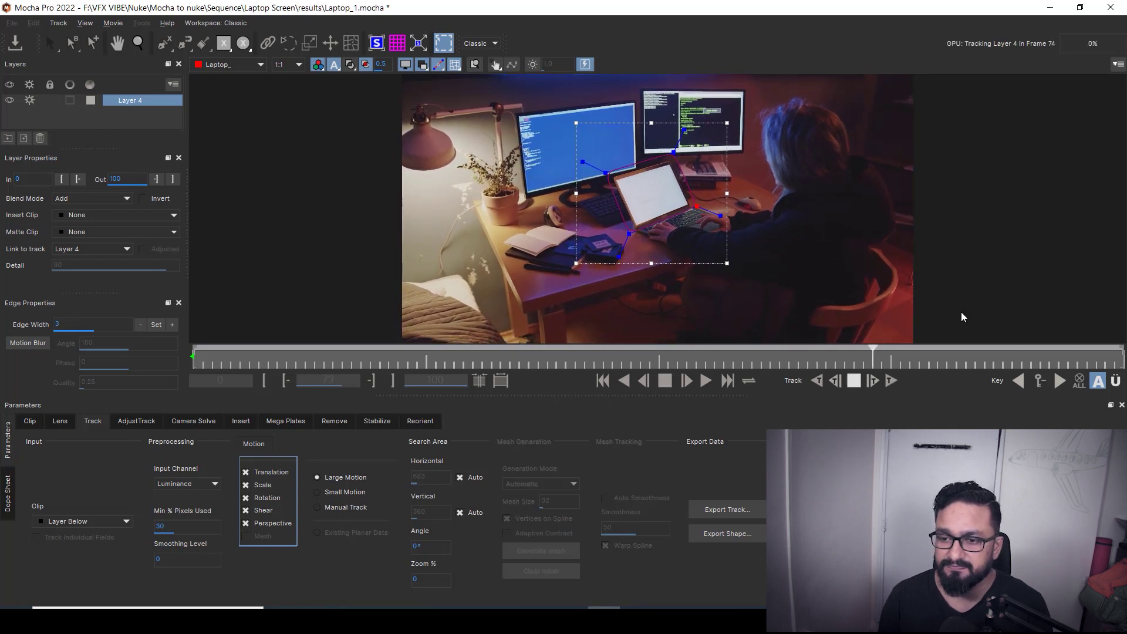
Step: Check the track at a middle frame, and display the planar surface and planar grid at frame 0
left_click_drag(517, 356, 498, 384)
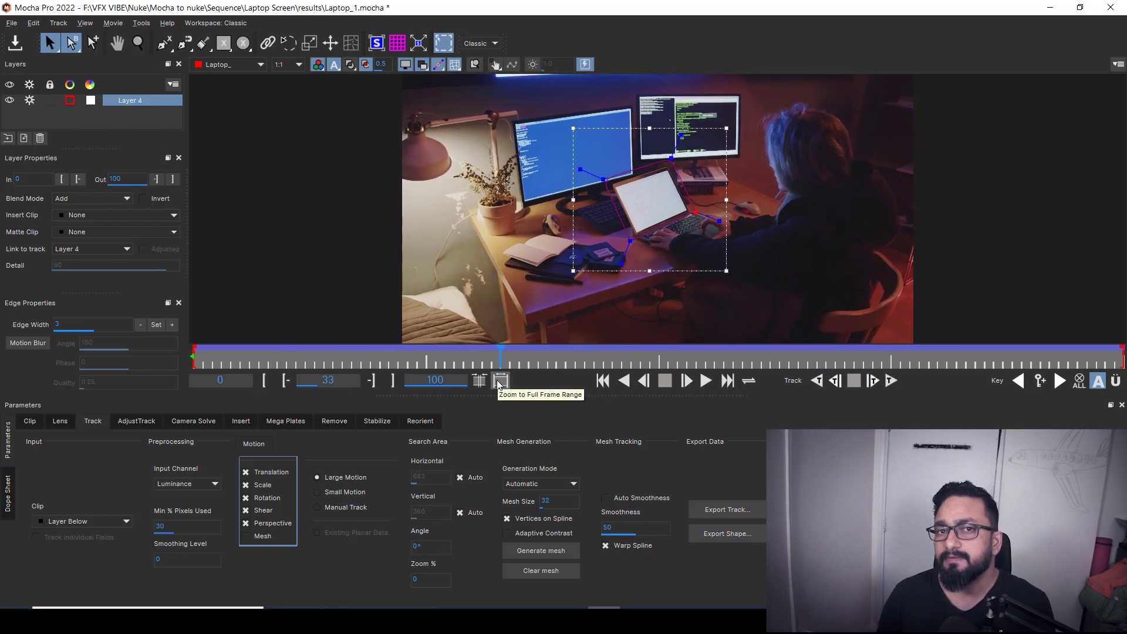
left_click(377, 44)
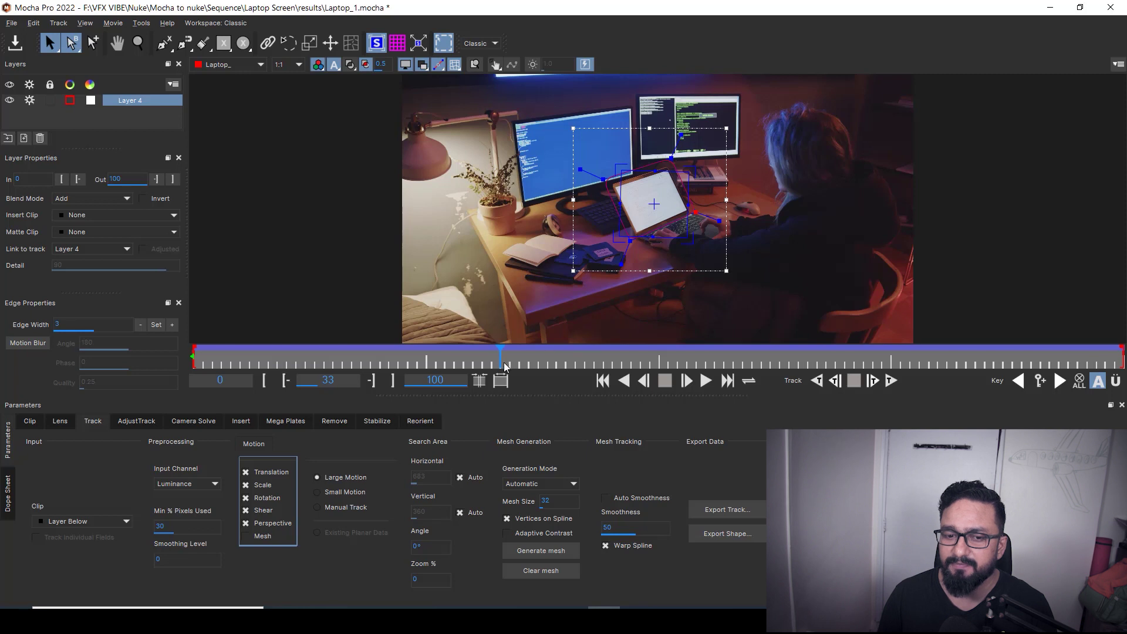
left_click_drag(500, 355, 194, 358)
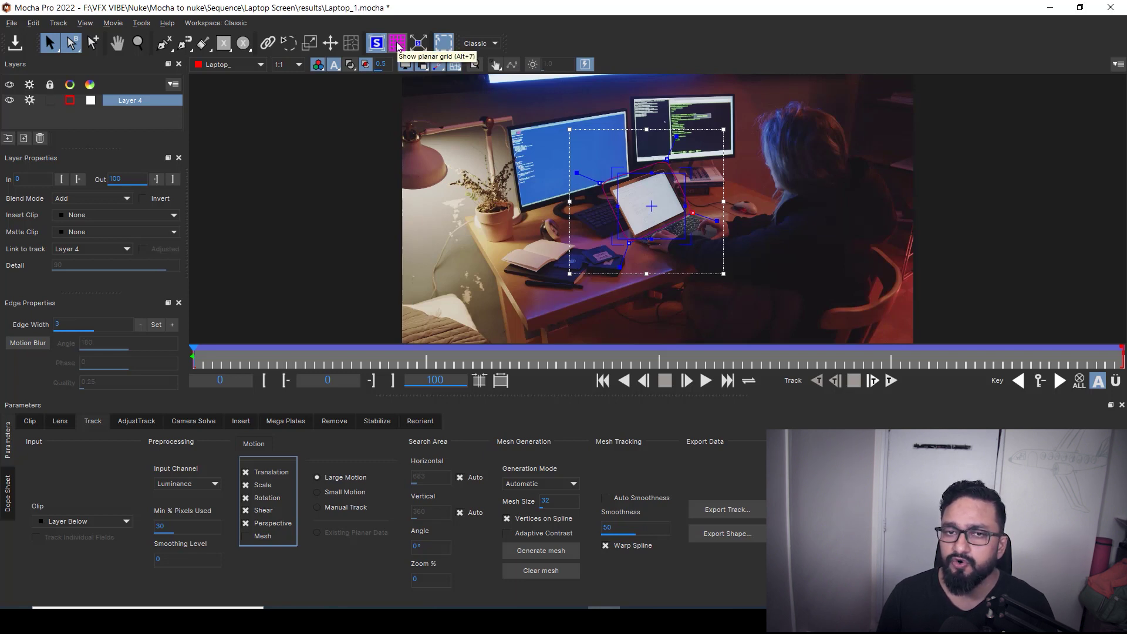
left_click(397, 44)
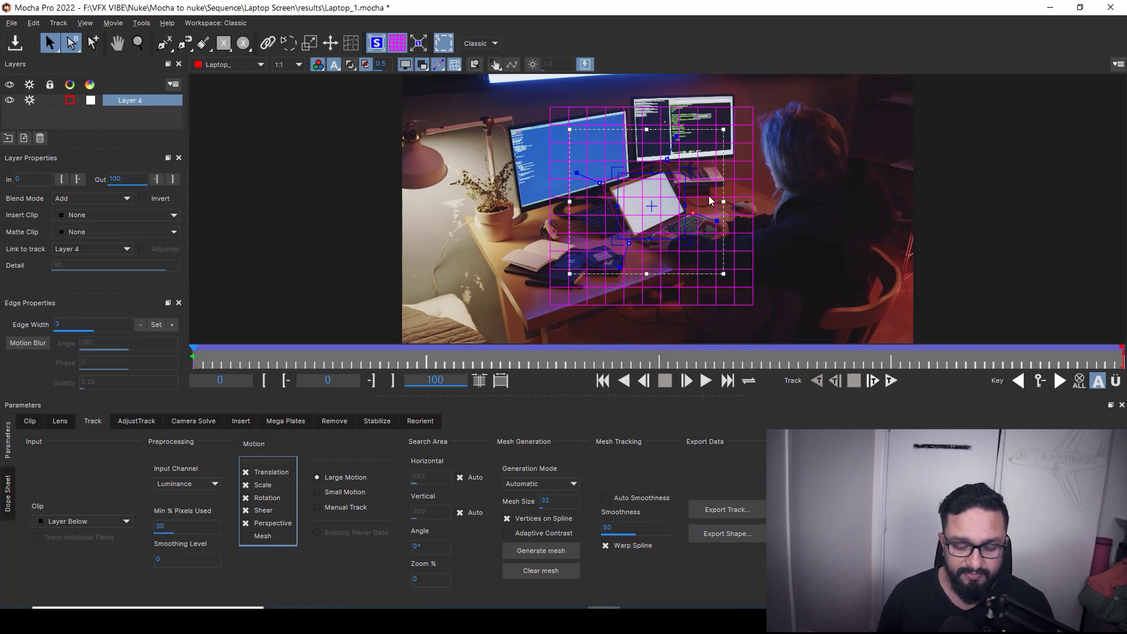
Step: Place the planar surface's upper-left corner on the upper-left corner of the laptop's display
key("z")
left_click_drag(657, 227, 676, 119)
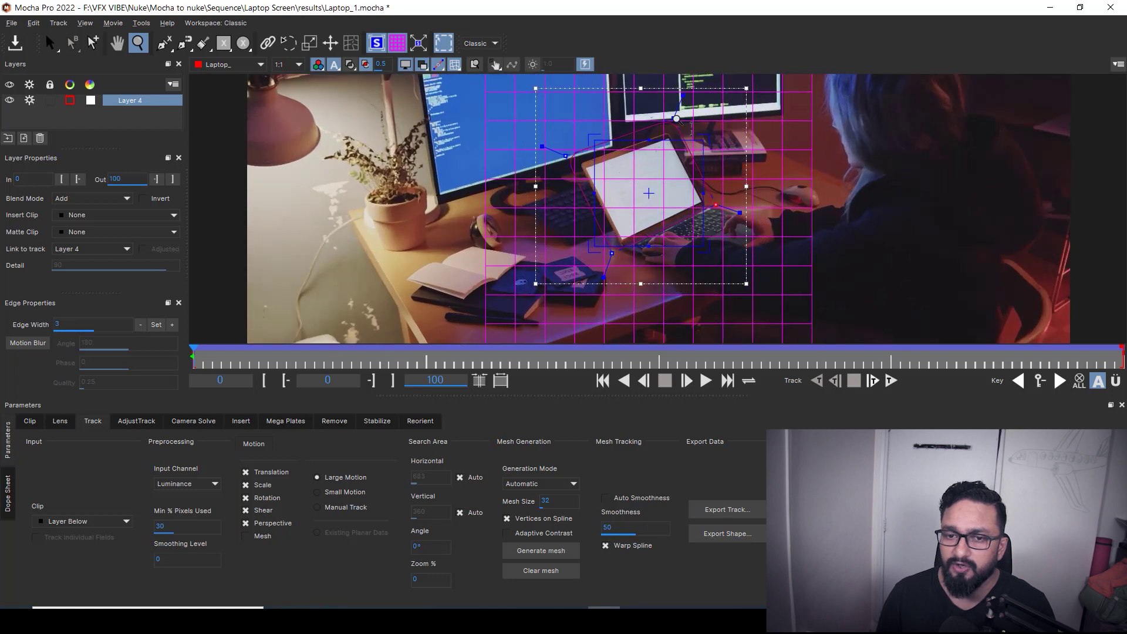
left_click_drag(619, 232, 624, 157)
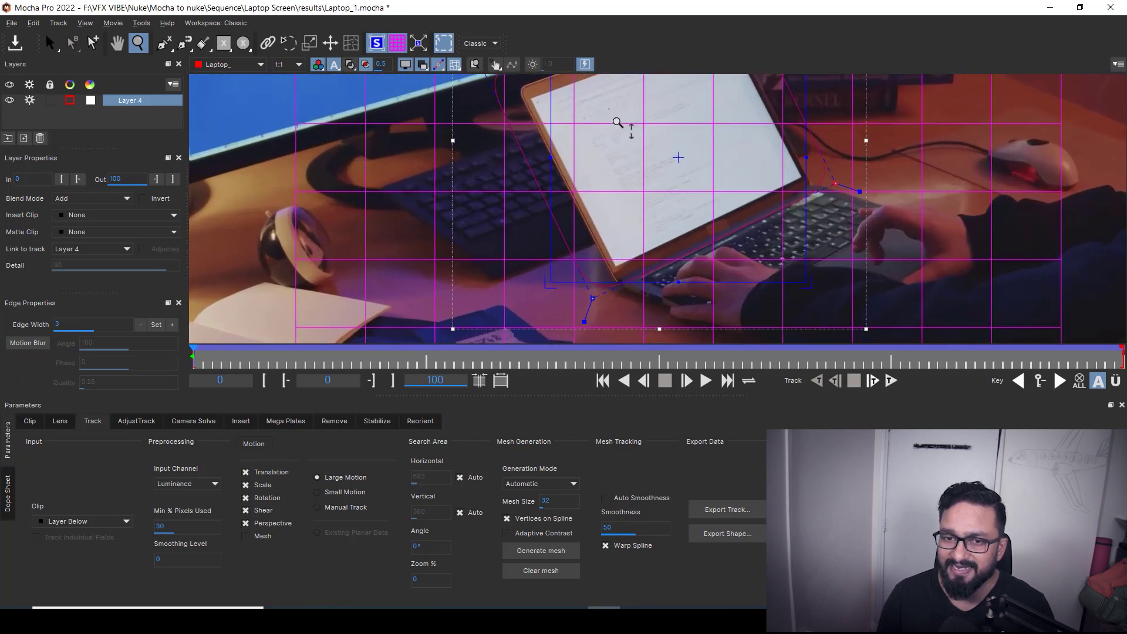
key("x")
left_click_drag(611, 107, 678, 179)
key("x")
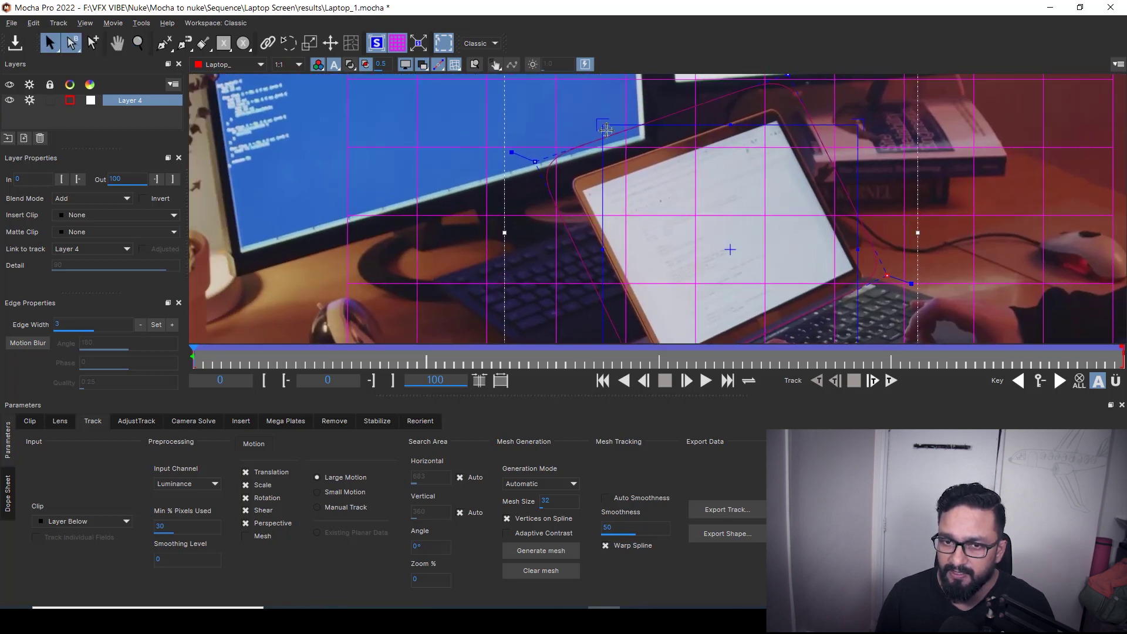
left_click_drag(604, 130, 586, 194)
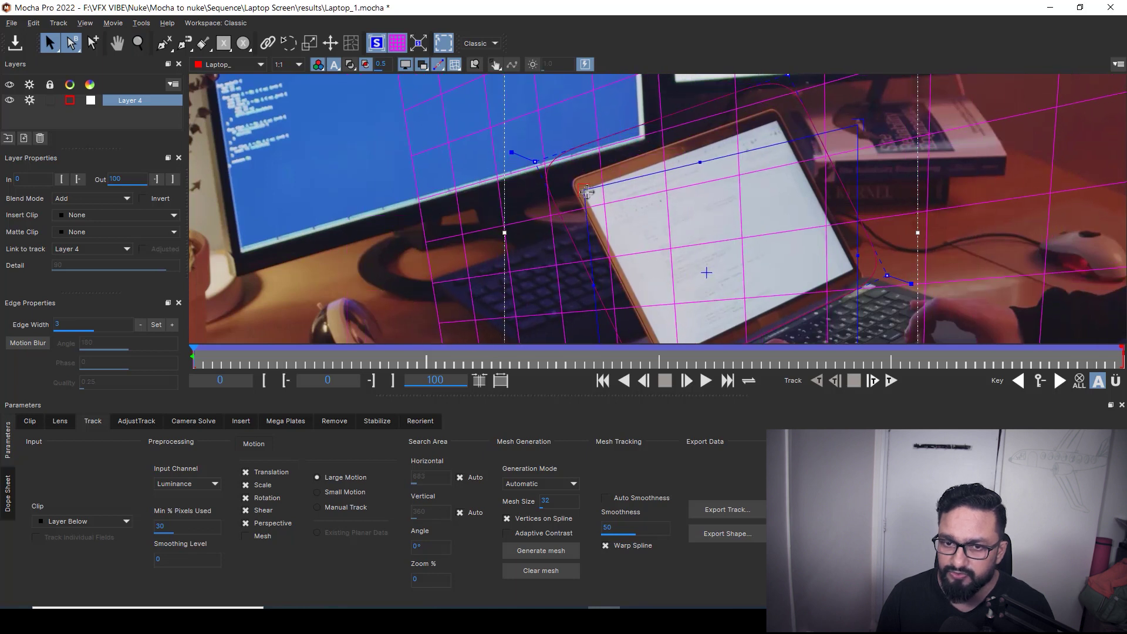
Step: Align the remaining three corners of the planar surface with the corners of the laptop's display
middle_click_drag(751, 190, 722, 207)
left_click_drag(828, 141, 744, 137)
middle_click_drag(818, 224, 737, 123)
left_click_drag(740, 284, 737, 185)
middle_click_drag(527, 308, 569, 239)
left_click_drag(531, 220, 594, 206)
key("Right")
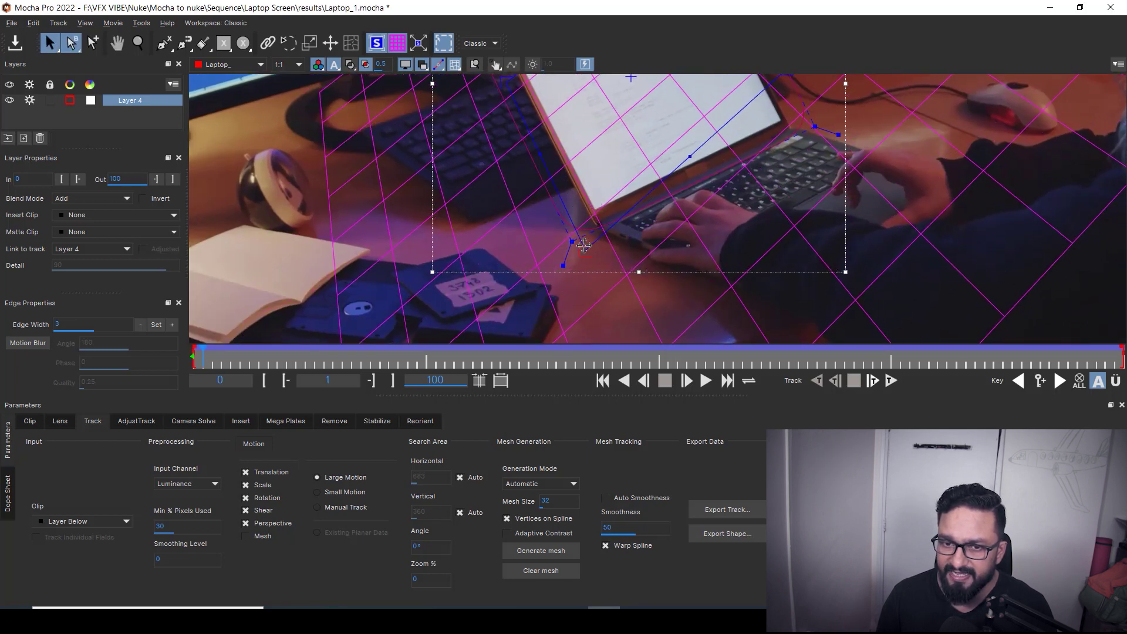
left_click_drag(584, 245, 594, 202)
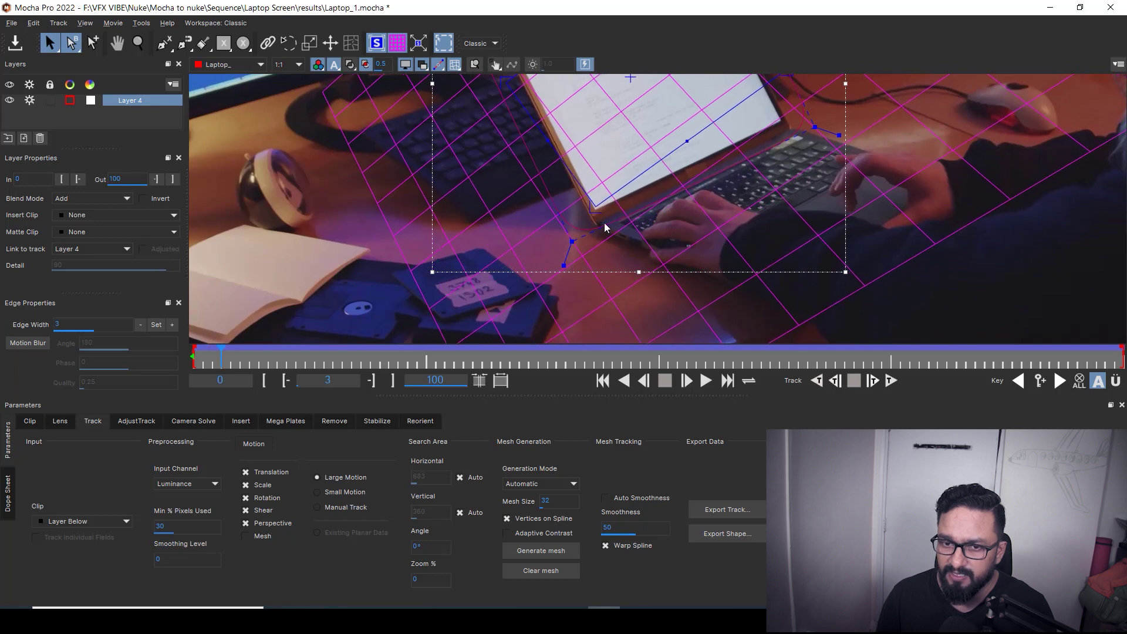
Step: Check the surface over the first few frames, and fine-tune its lower-left corner at frame 0
key("Right")
key("Right")
key("Right")
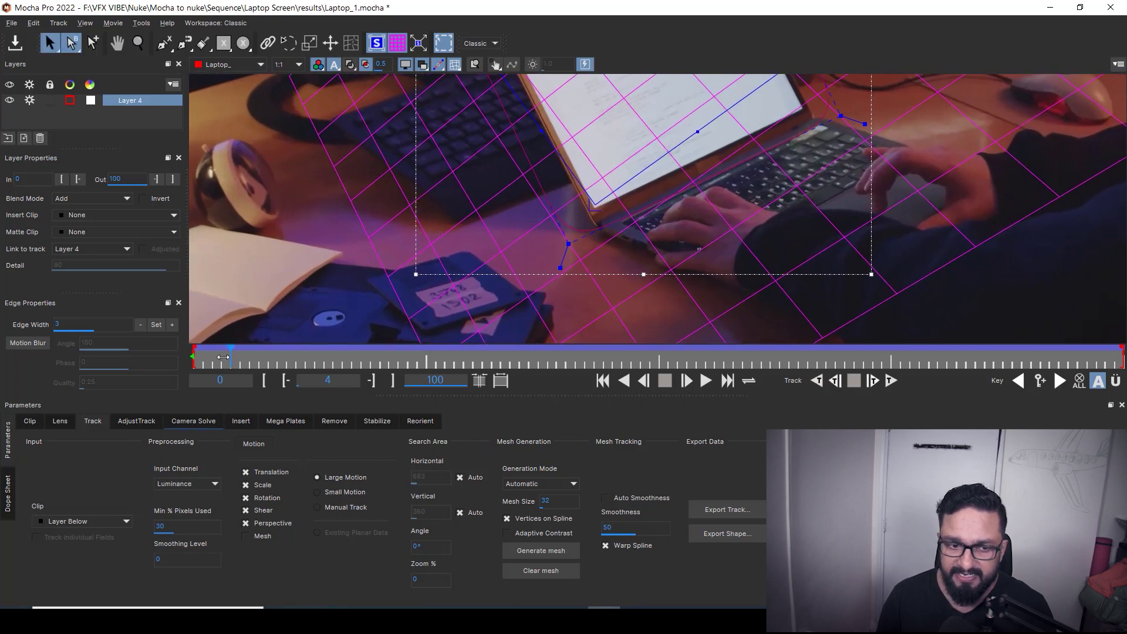
left_click_drag(223, 357, 194, 357)
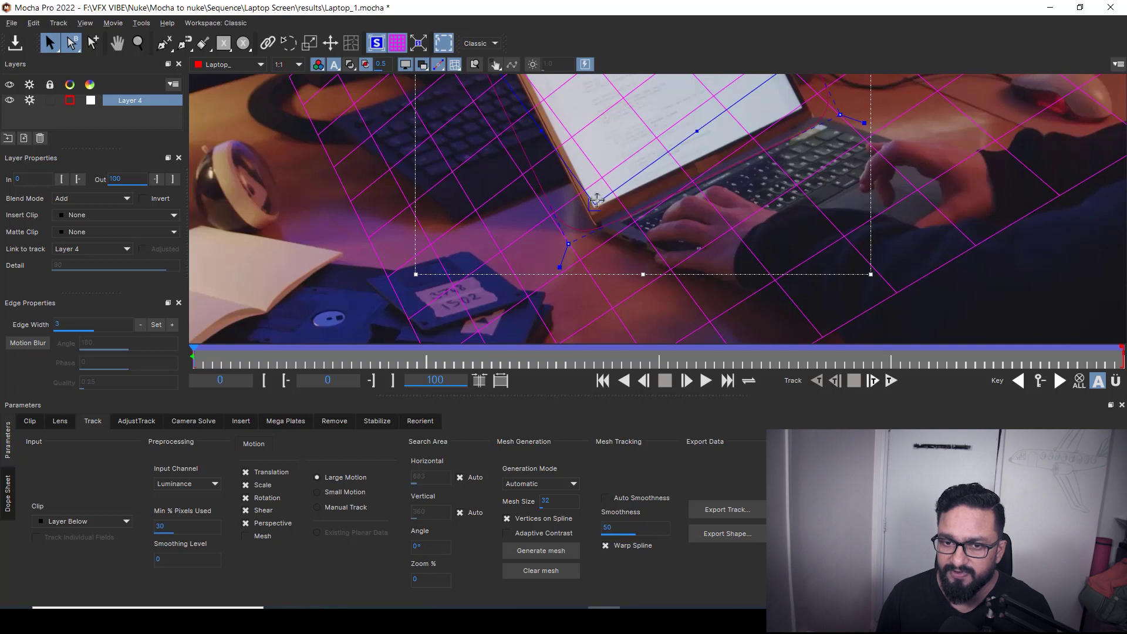
left_click_drag(595, 203, 595, 205)
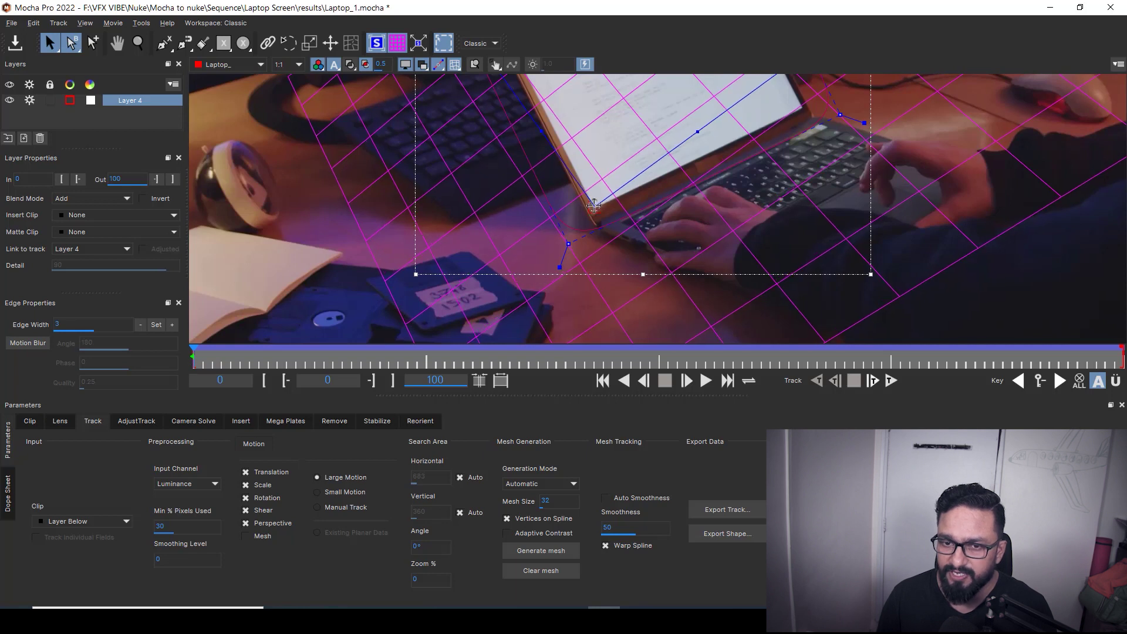
Step: Fine-tune the upper-left and lower-left corners of the planar surface against the laptop display's corners at frame 0
middle_click_drag(755, 153, 677, 234)
left_click_drag(730, 135, 728, 183)
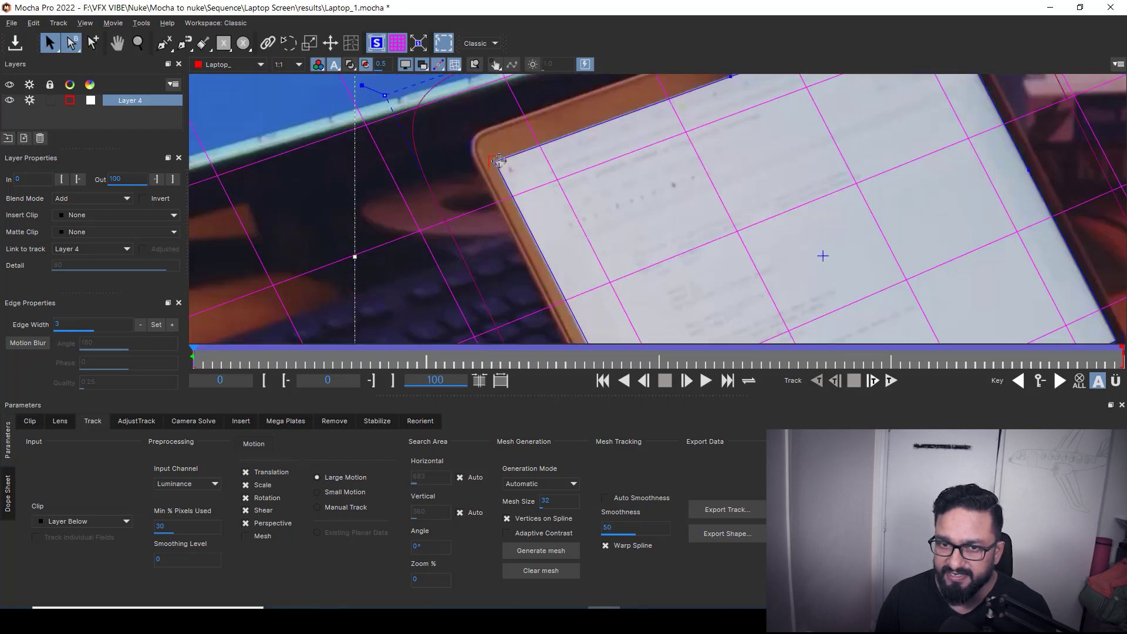
left_click_drag(499, 161, 498, 161)
middle_click_drag(645, 174, 456, 375)
mouse_move(867, 283)
middle_mouse_down()
mouse_move(664, 71)
mouse_move(642, 23)
middle_mouse_up()
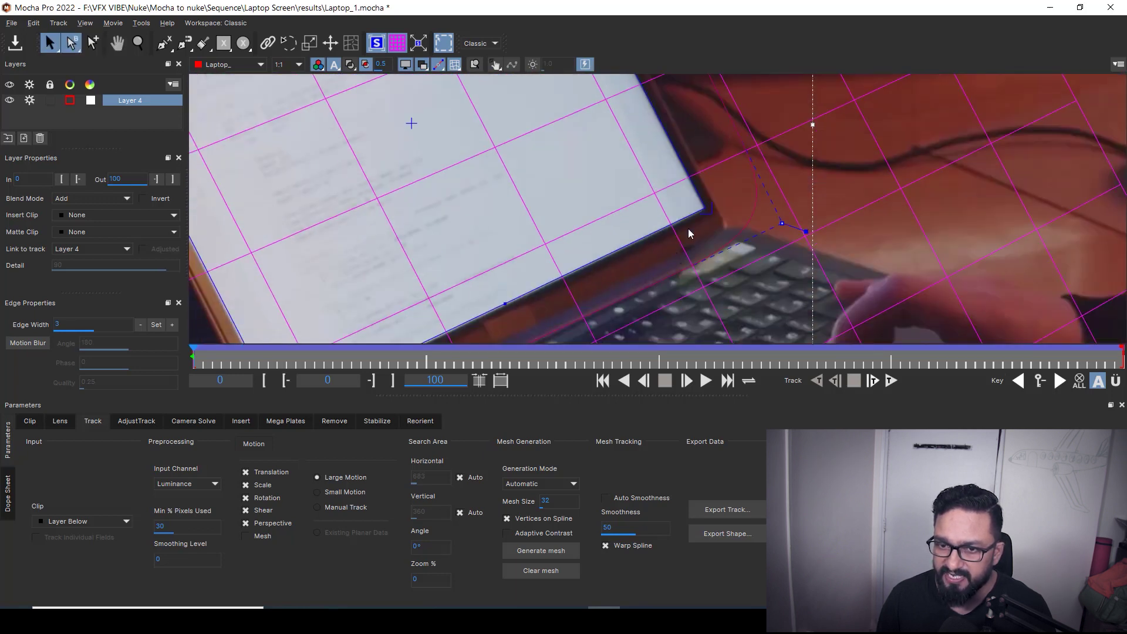
middle_click_drag(691, 230, 833, 59)
middle_click_drag(702, 174, 830, 129)
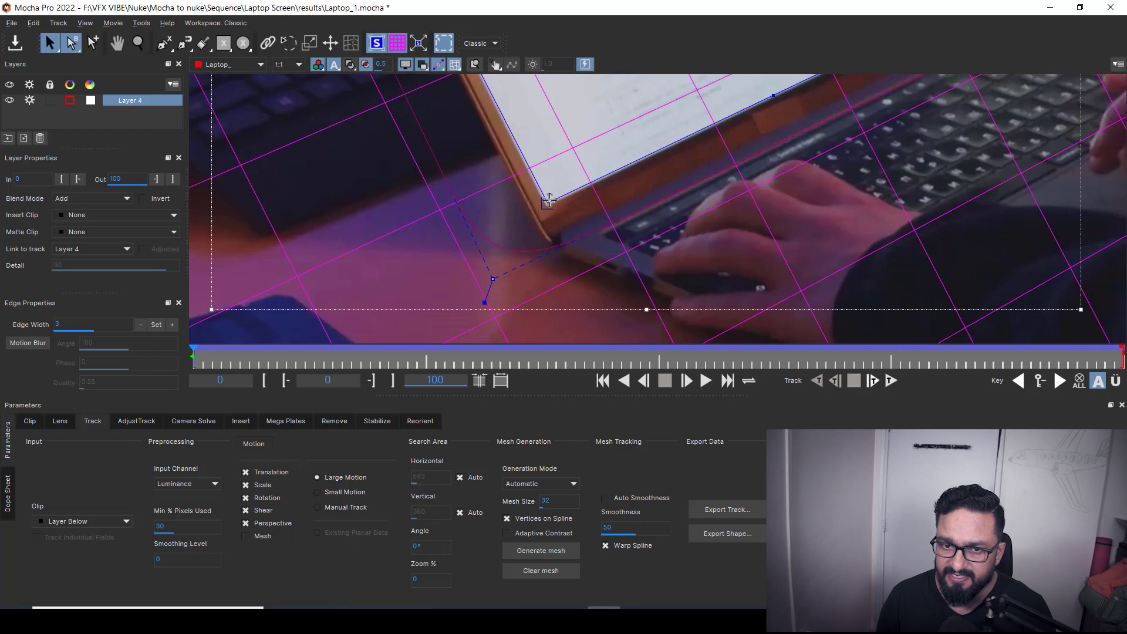
left_click_drag(550, 200, 547, 205)
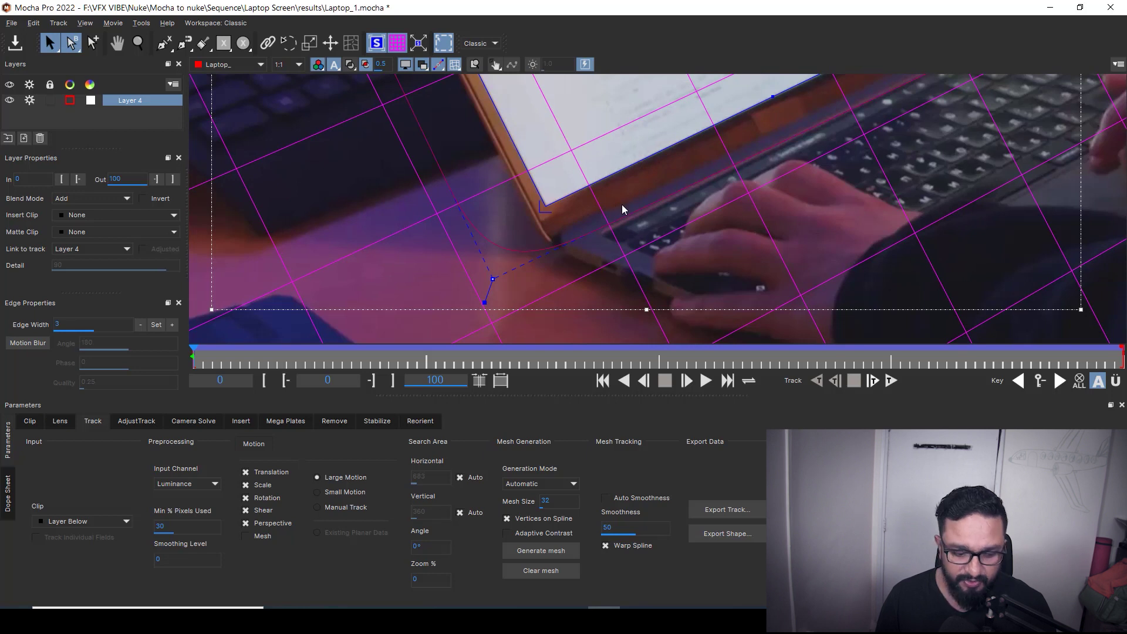
Step: Play the shot forward to check how the planar surface and grid follow the laptop, and return to frame 0
key("z")
left_click_drag(634, 179, 567, 381)
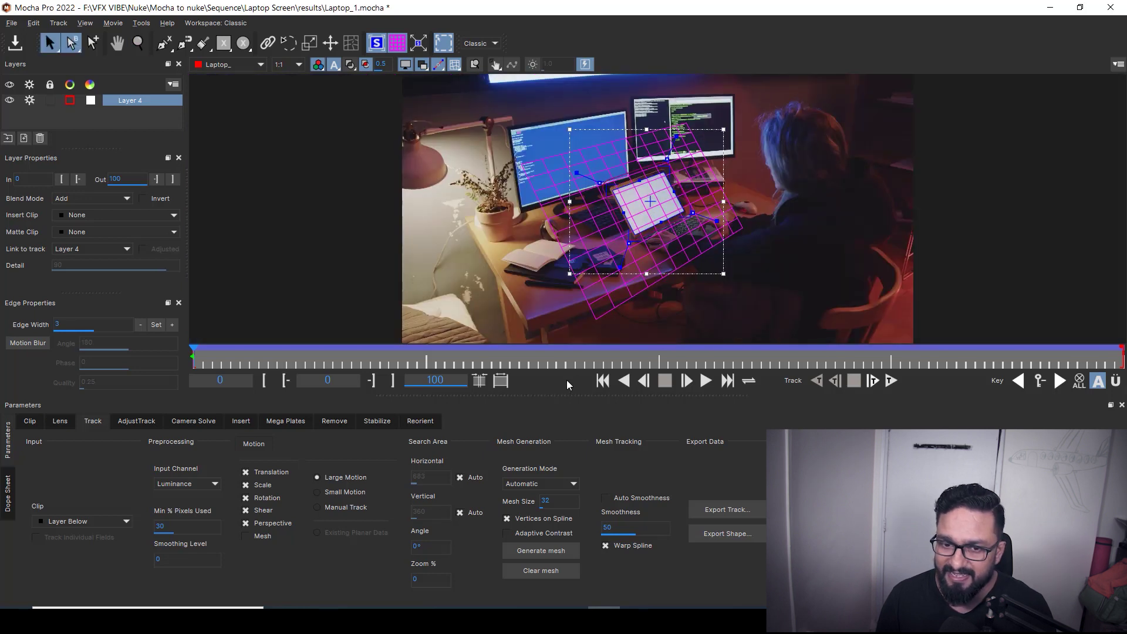
left_click(707, 382)
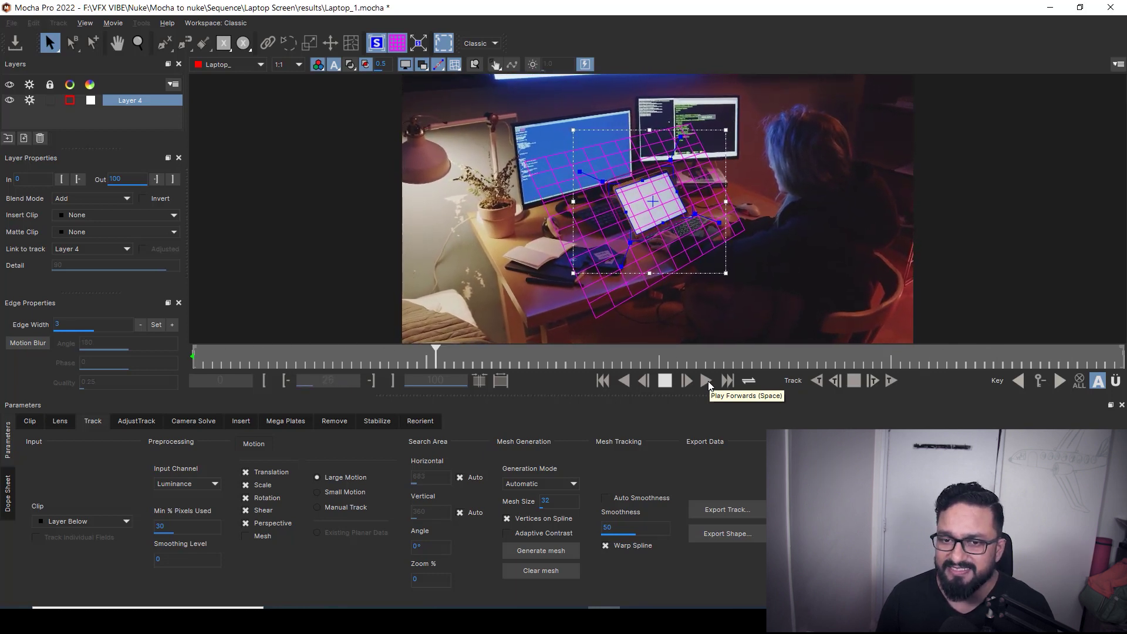
left_click(665, 381)
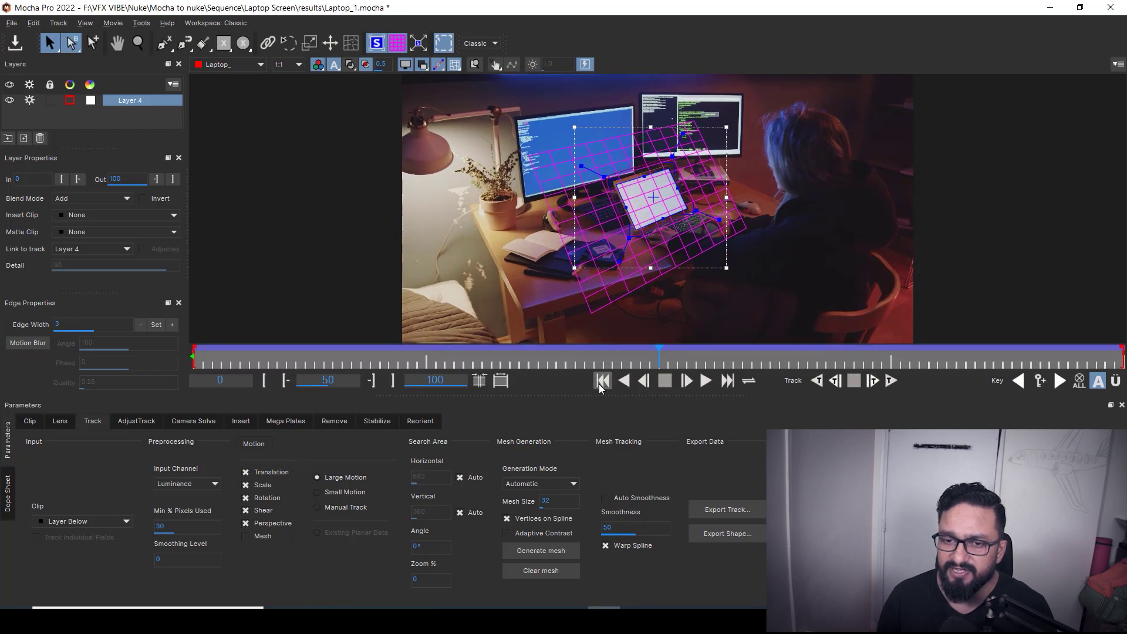
left_click(602, 384)
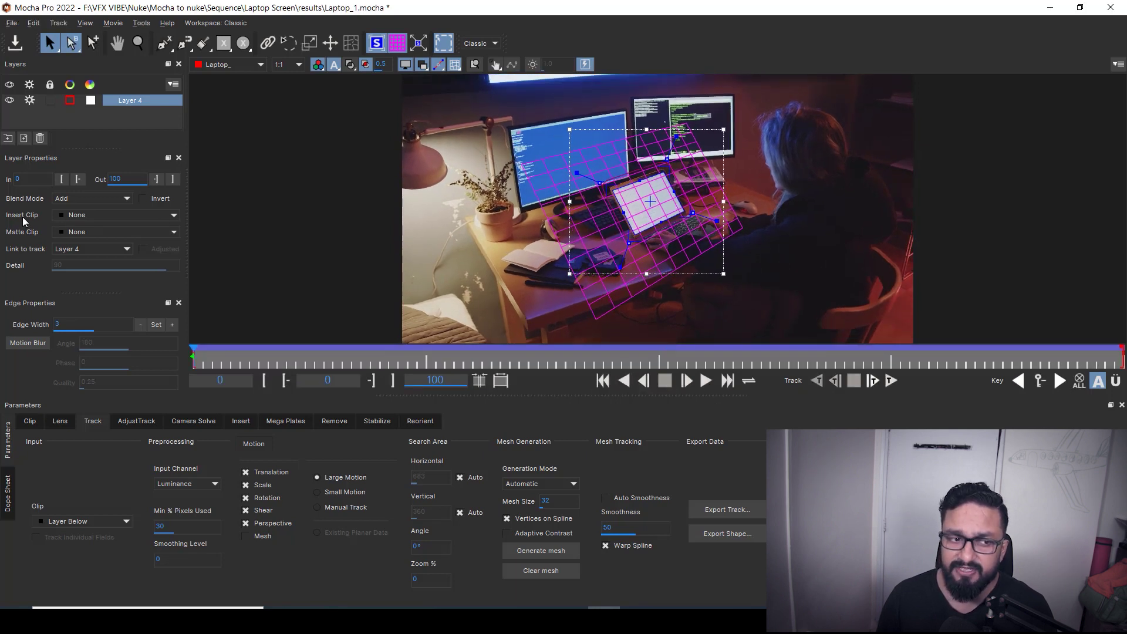
Step: Set the layer's insert clip to Logo and hide the planar grid
left_click(77, 217)
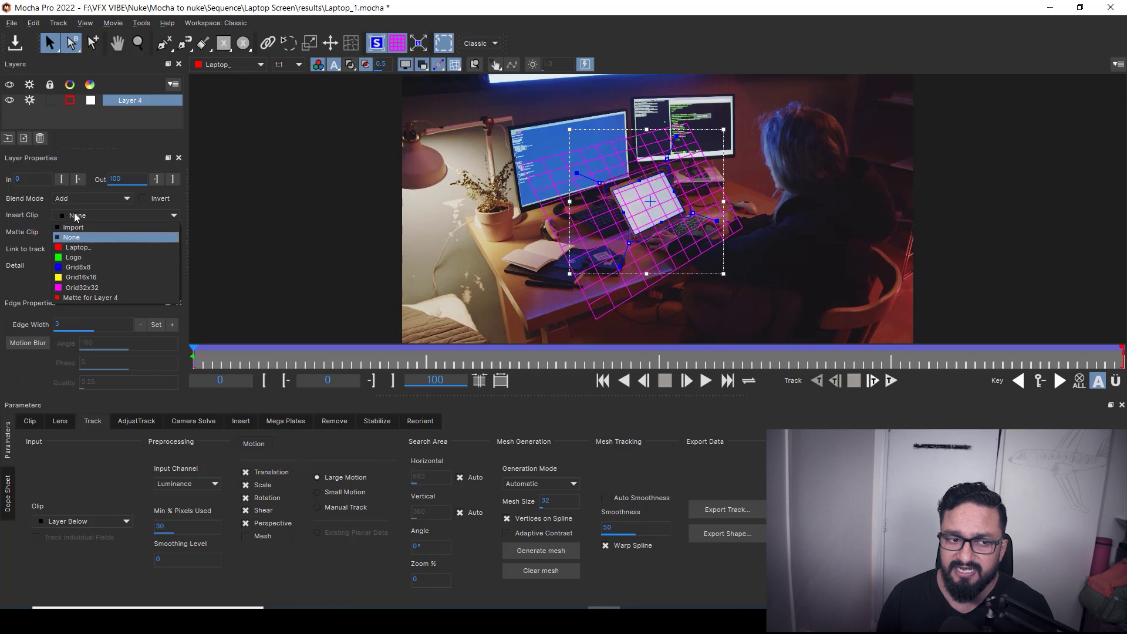
left_click(86, 259)
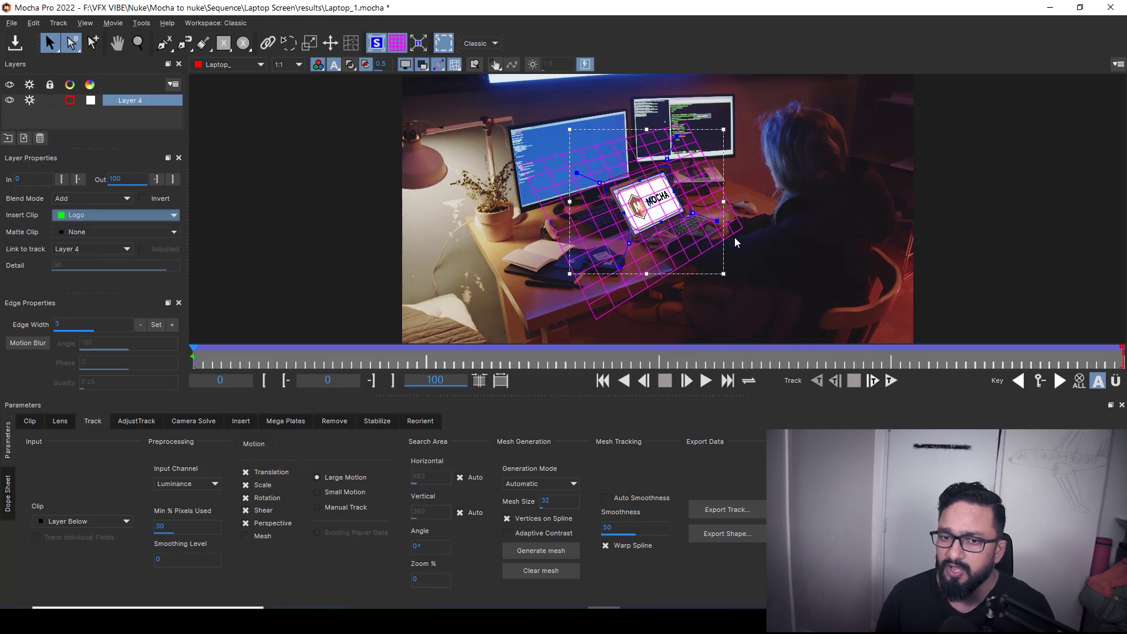
left_click(398, 44)
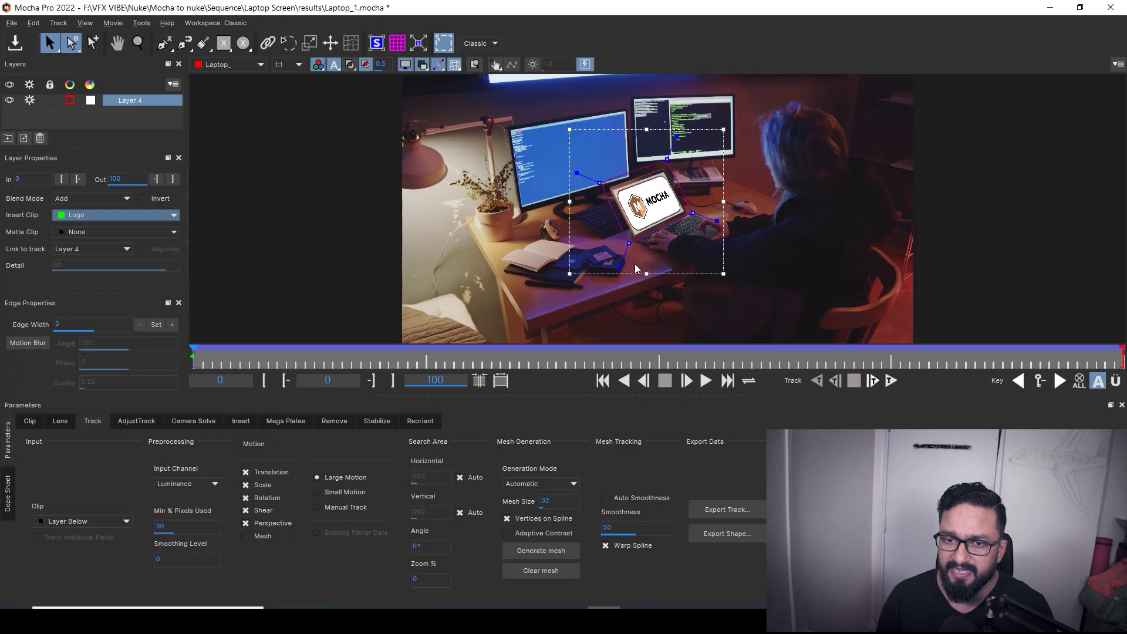
Step: Play the shot to check the logo insert on the laptop screen, and return to frame 0
left_click(706, 380)
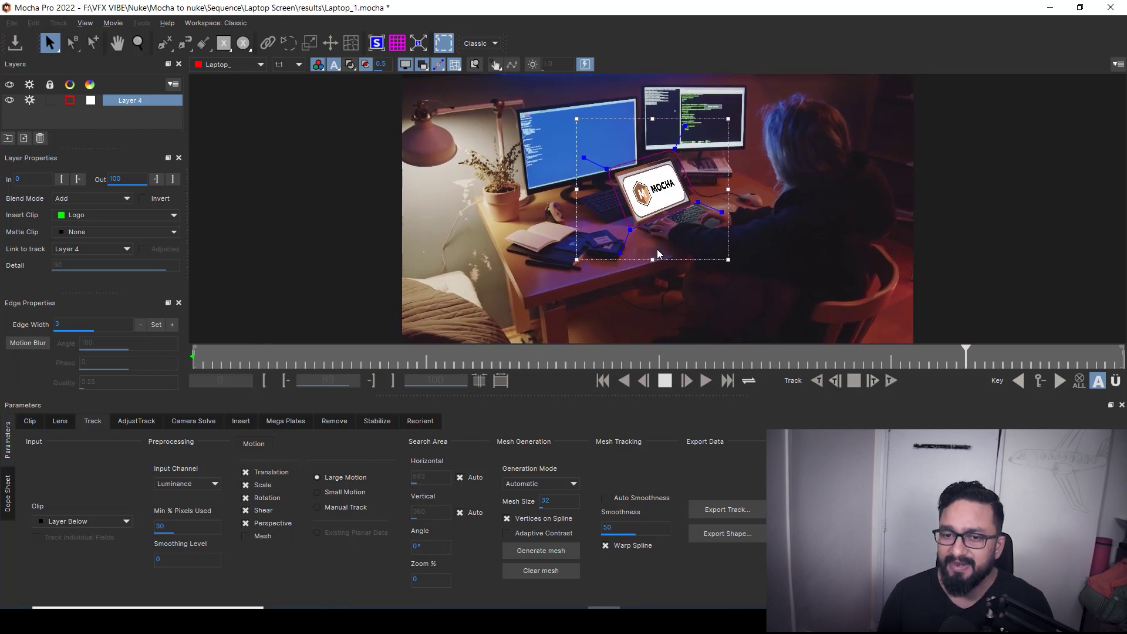
left_click(665, 380)
left_click(603, 380)
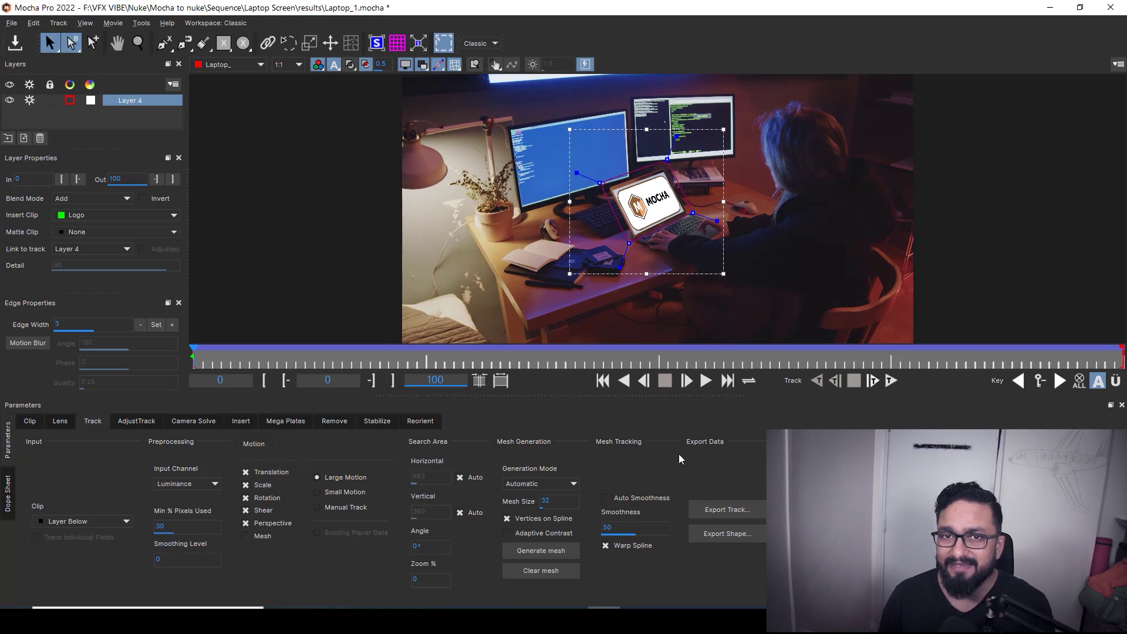
Step: Export the layer's tracking data in Nuke Corner Pin (*.nk) format by copying it to the clipboard
left_click(726, 512)
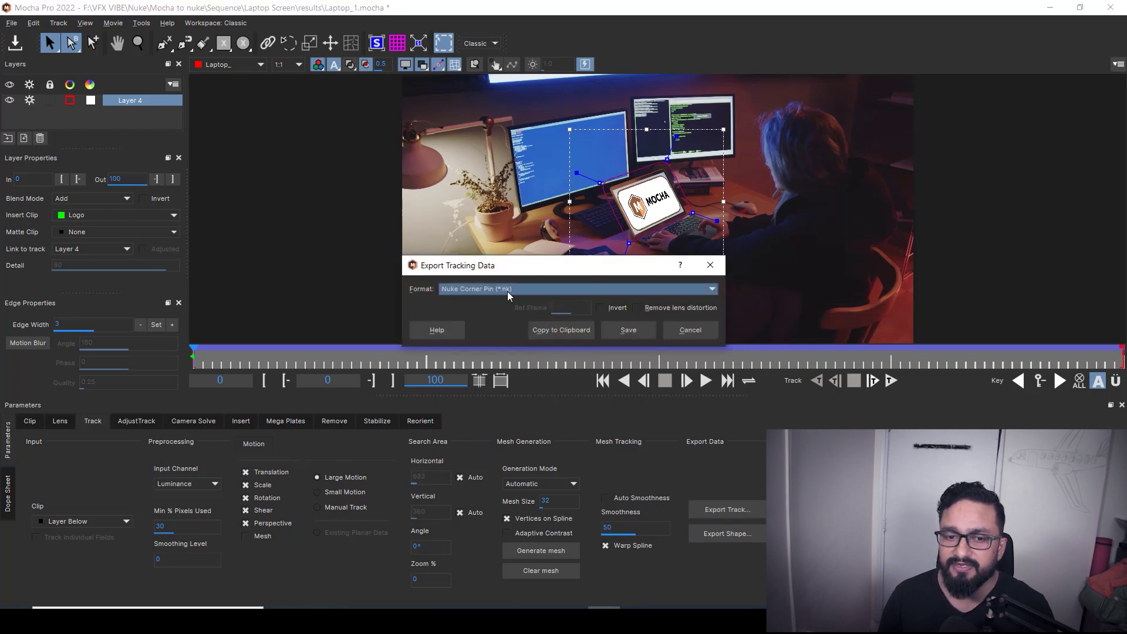
left_click(472, 291)
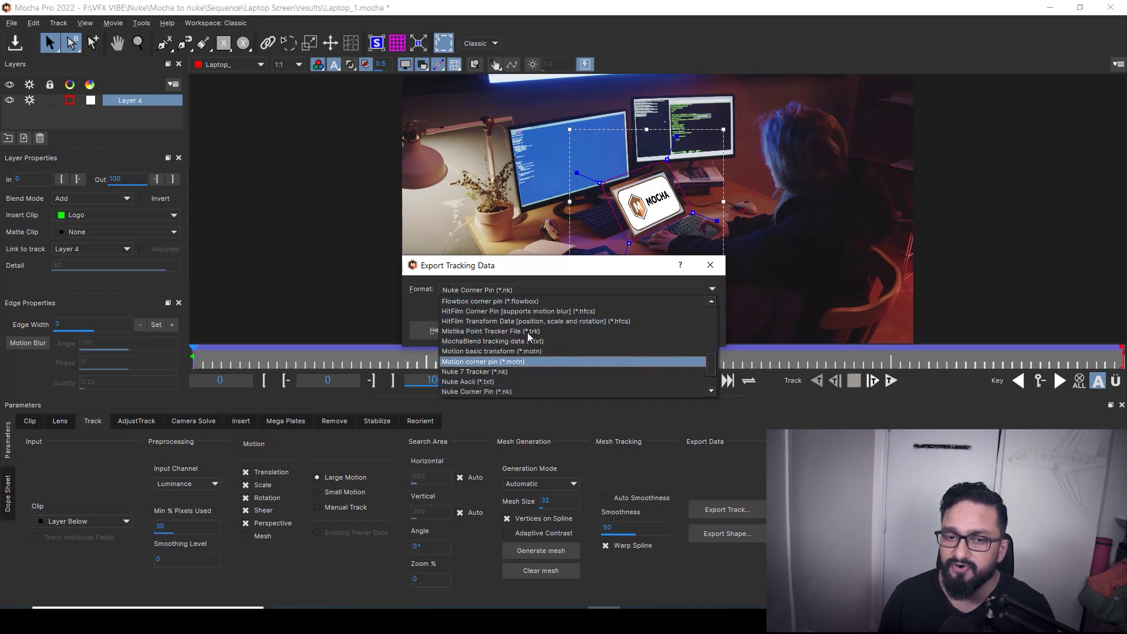
left_click(521, 270)
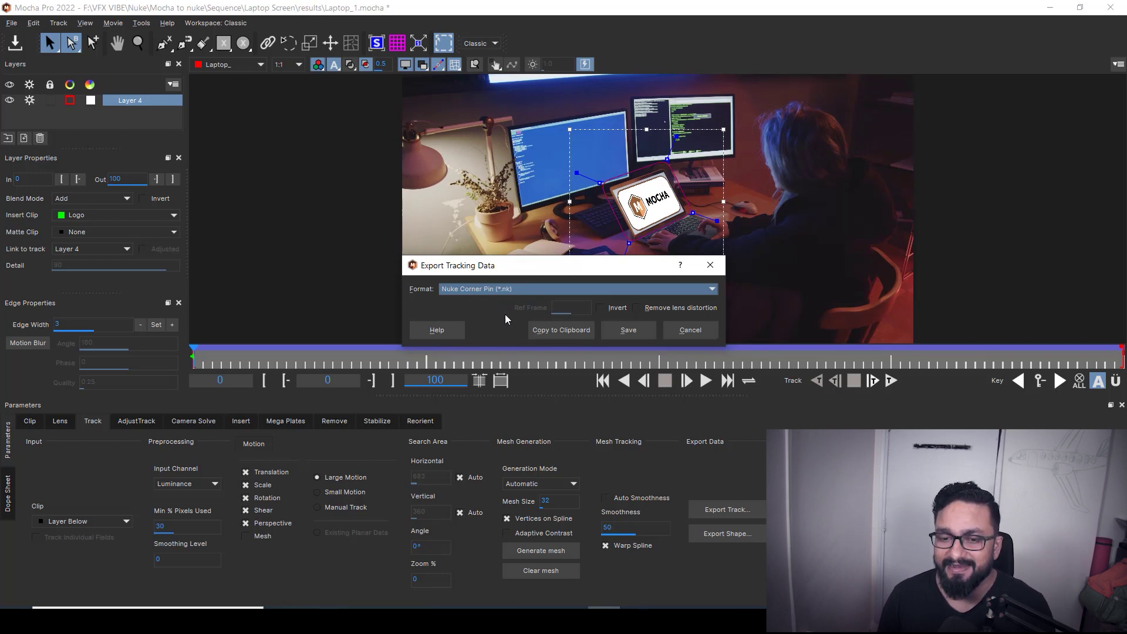
left_click(561, 331)
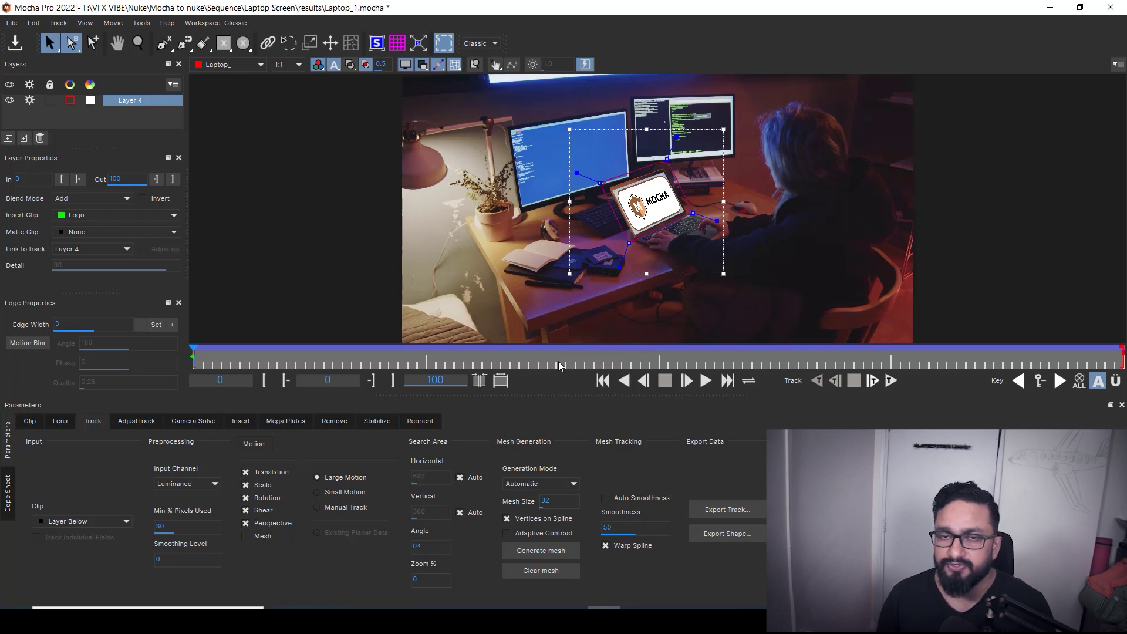
Step: Switch to NukeX, go to frame 0, and view the For Screen.mp4 clip followed by the laptop plate
key("alt+Tab")
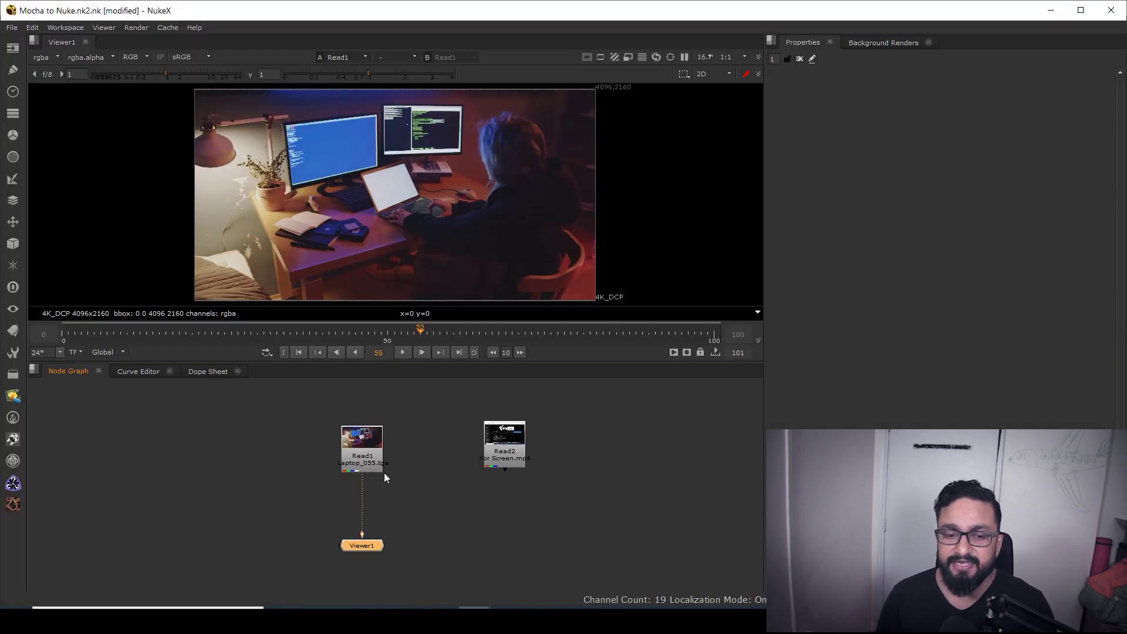
left_click(299, 353)
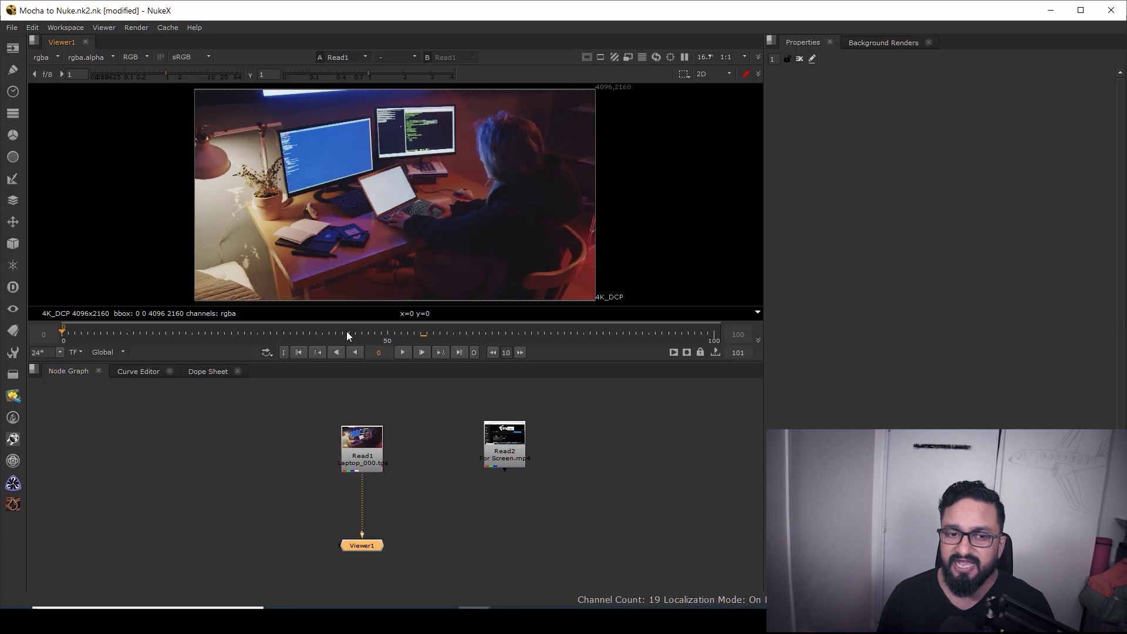
left_click(516, 448)
key("1")
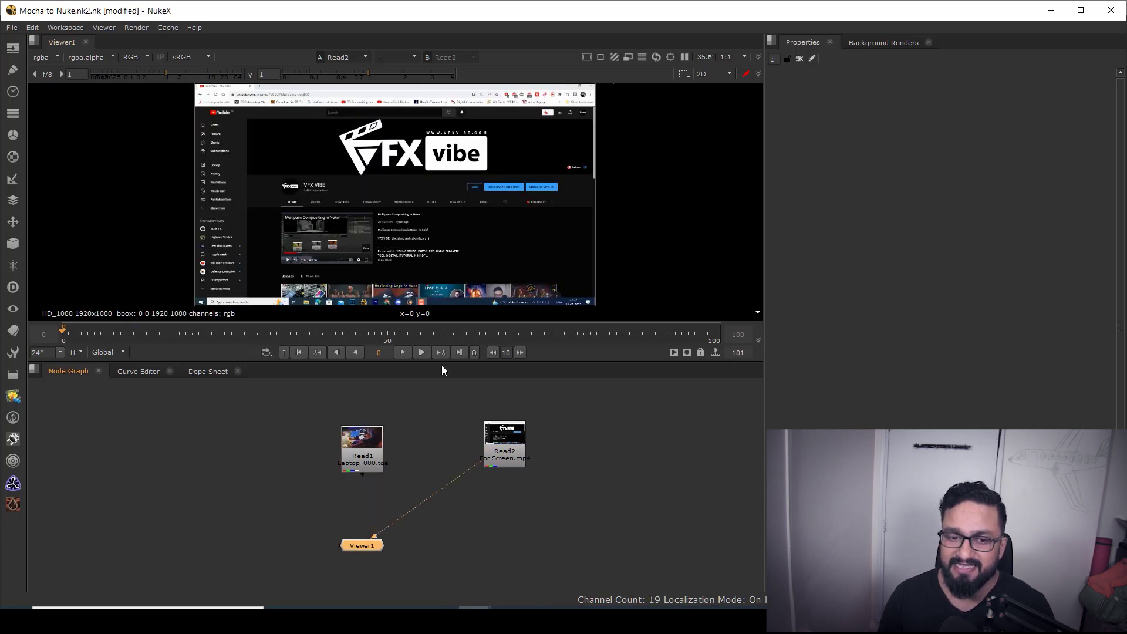
key("minus")
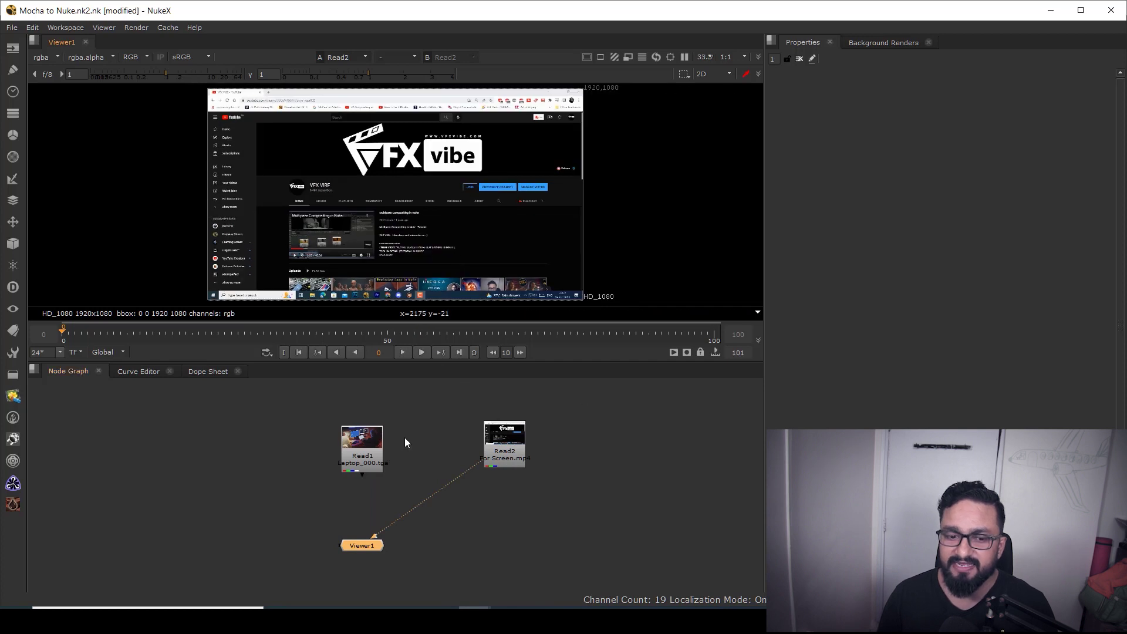
left_click(362, 447)
key("1")
Step: Paste the exported corner pin tracking node into the node graph, below the For Screen.mp4 read node
middle_click_drag(559, 508, 544, 510)
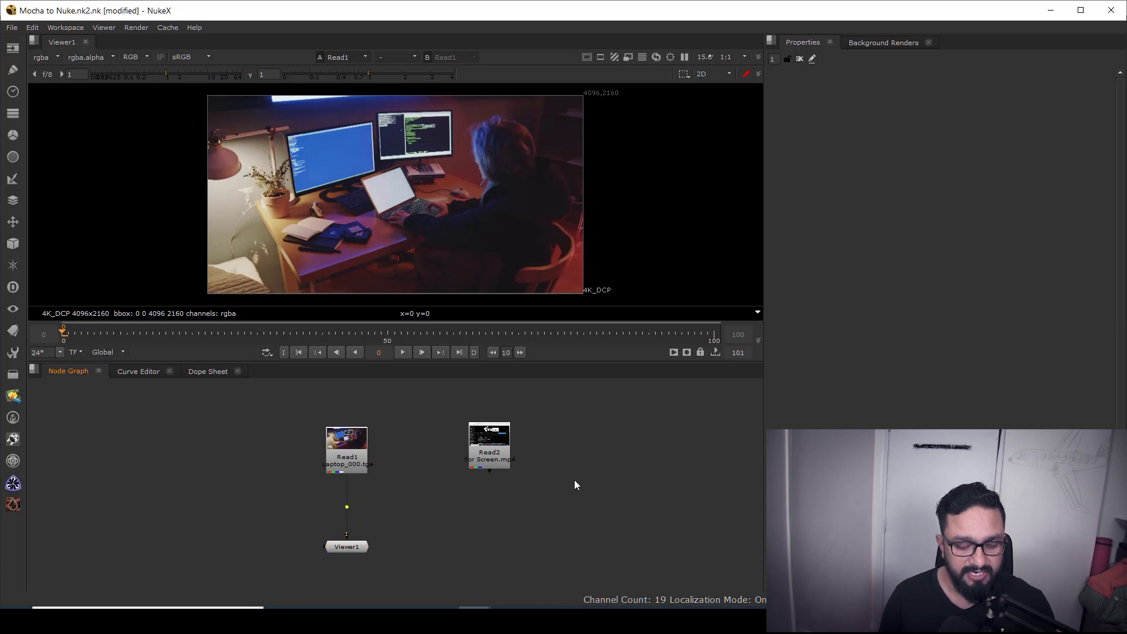
left_click_drag(574, 481, 537, 511)
scroll(544, 508, "up", 3)
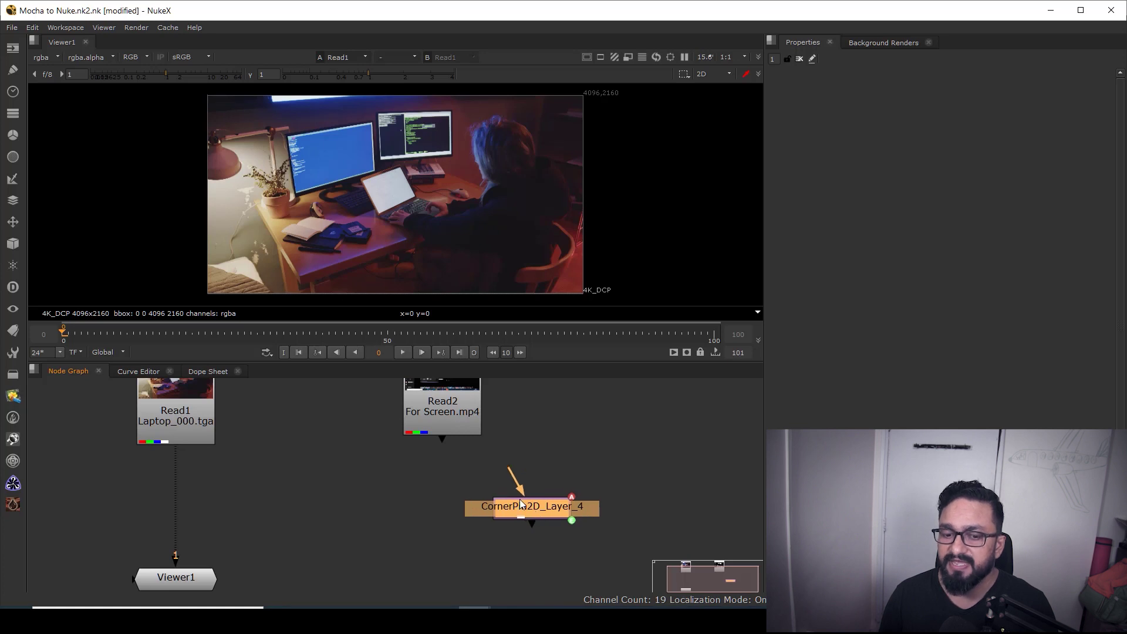
left_click_drag(445, 441, 438, 483)
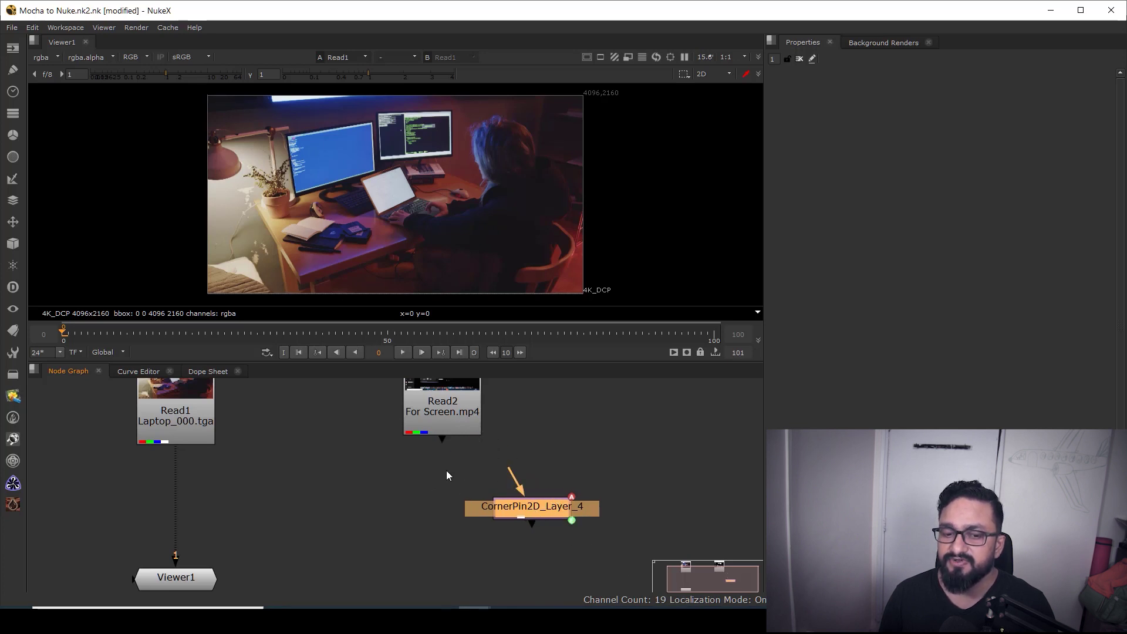
Step: Compare the formats of the laptop plate and the For Screen.mp4 clip by viewing Read1 and Read2 in turn
scroll(446, 470, "down", 3)
middle_click_drag(401, 487, 512, 520)
left_click(387, 470)
left_click(387, 568)
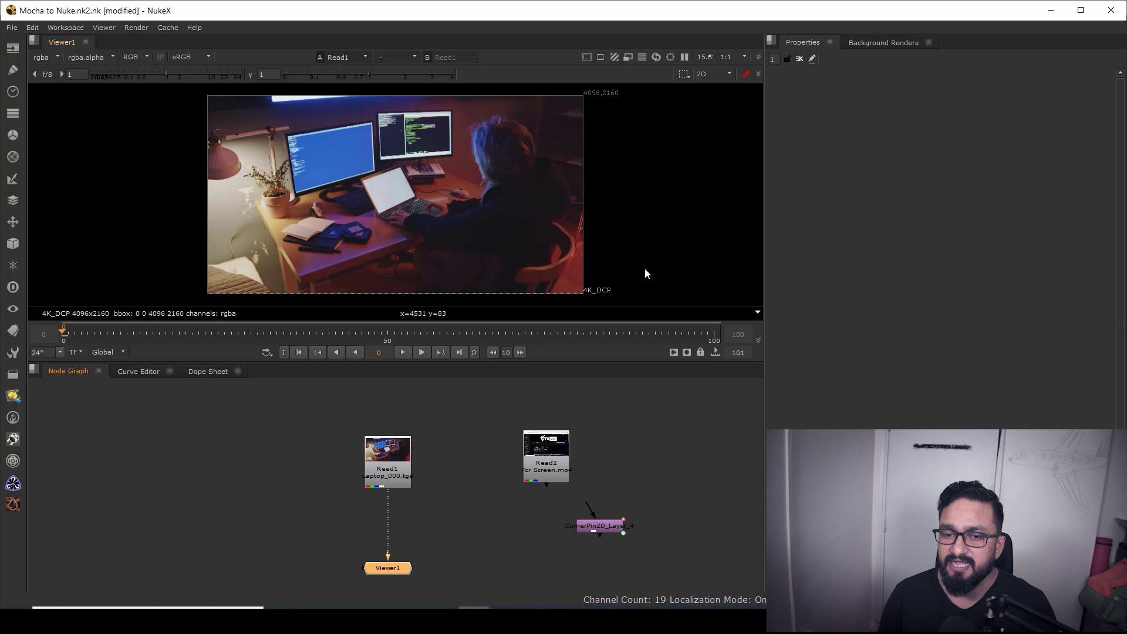
left_click_drag(644, 269, 557, 301)
left_click(543, 461)
key("1")
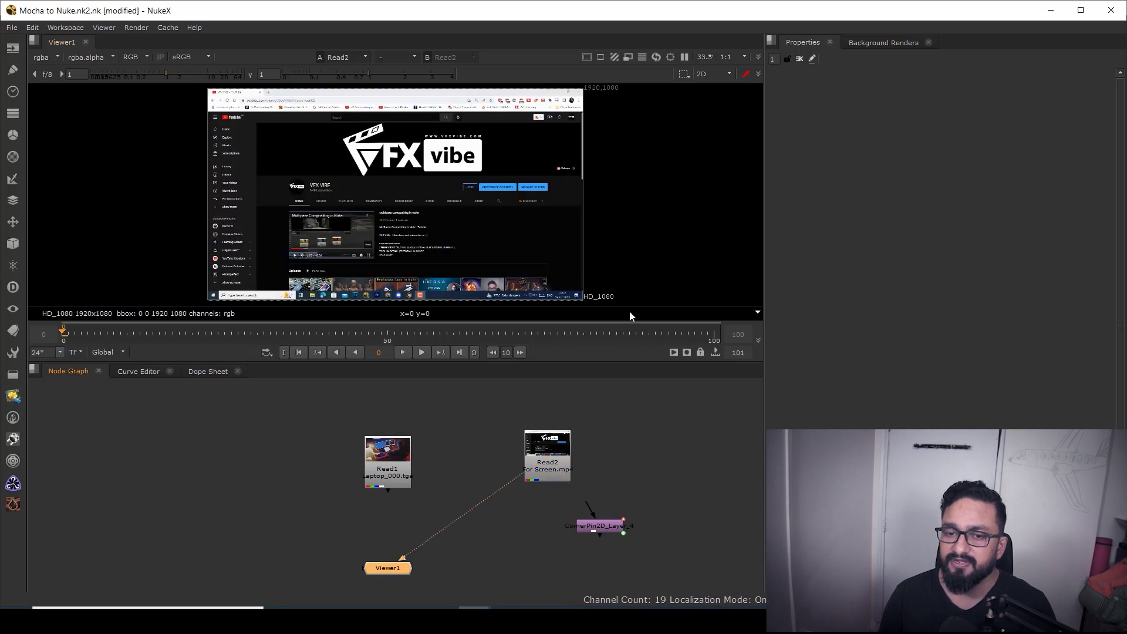
left_click_drag(641, 276, 558, 309)
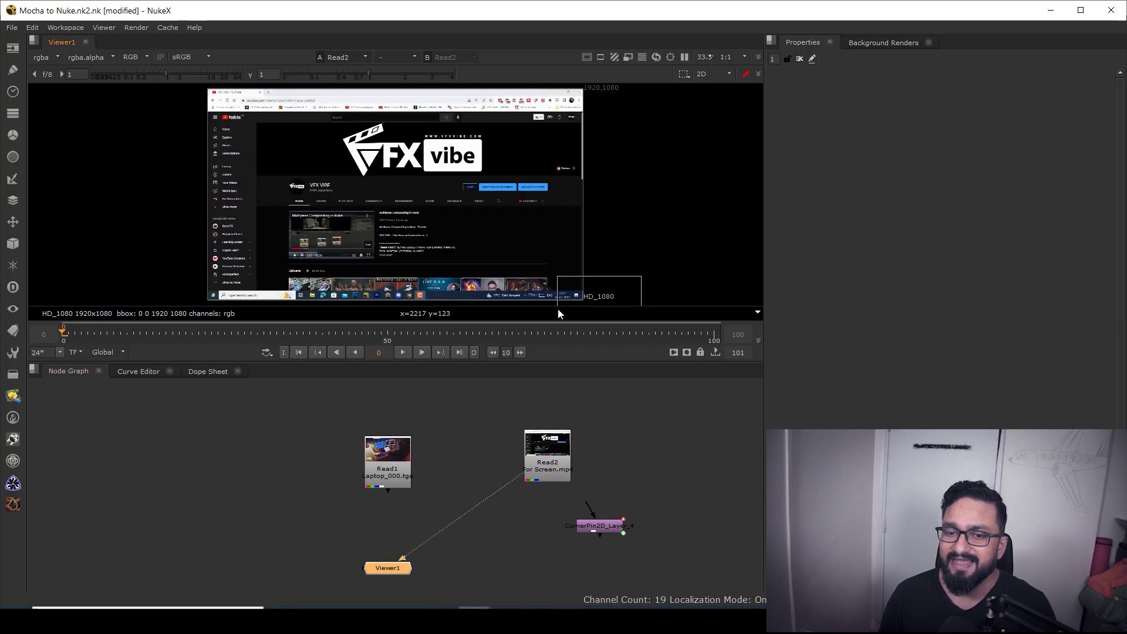
left_click(396, 473)
key("1")
Step: Add a Reformat node at the root format 4096x2160 after the For Screen.mp4 read node, and view its output
key("Tab")
type("r")
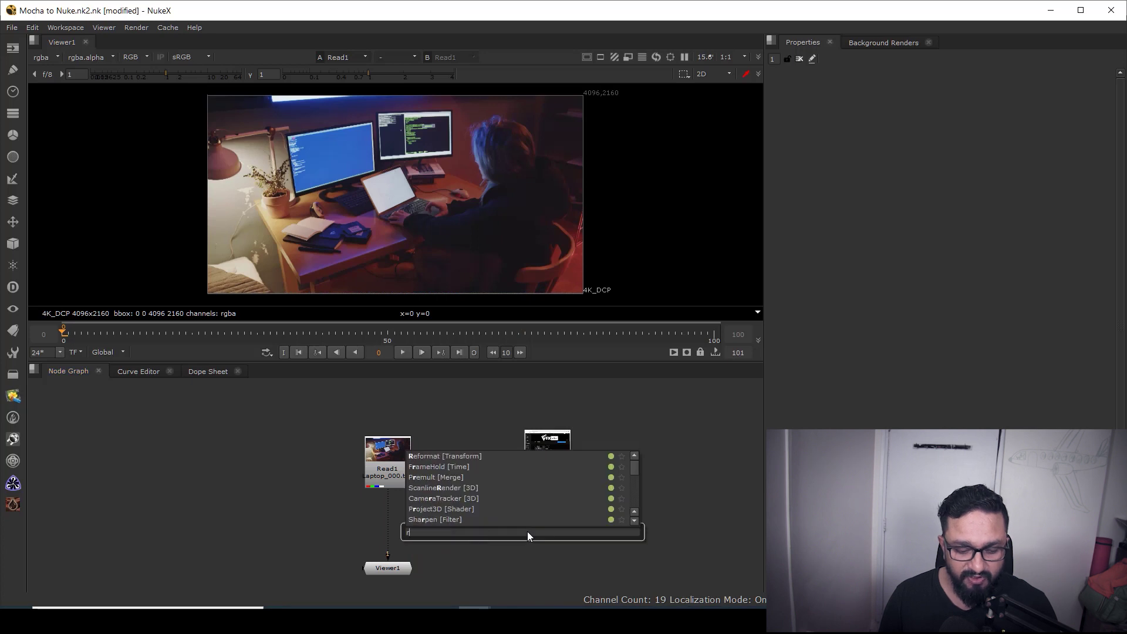
type("ef")
left_click(428, 457)
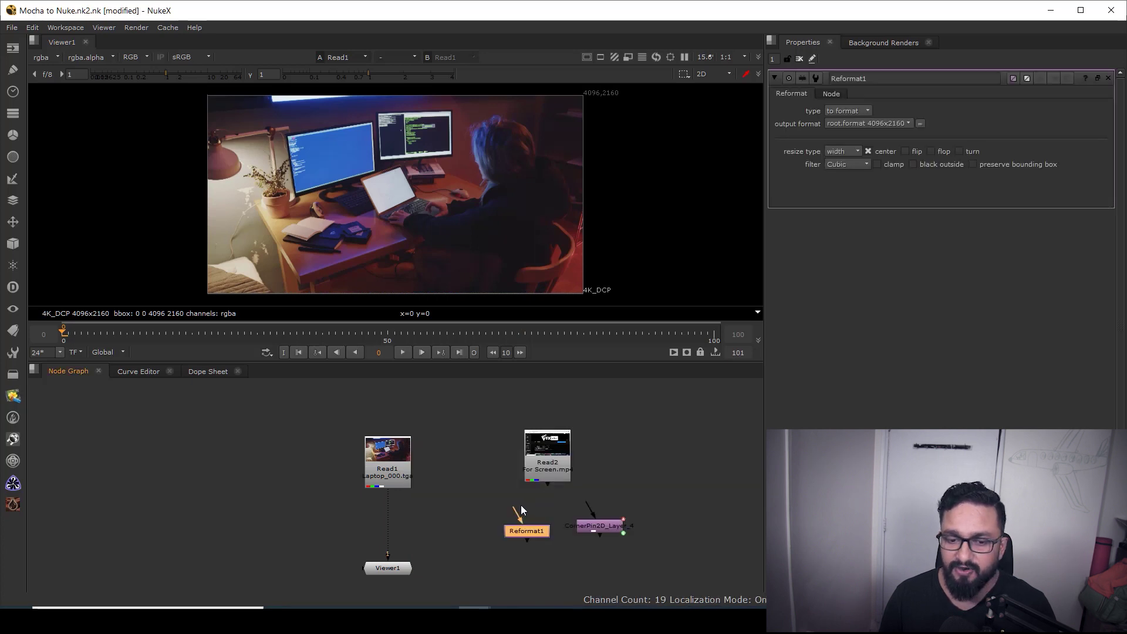
left_click_drag(521, 505, 528, 494)
left_click_drag(536, 533, 555, 511)
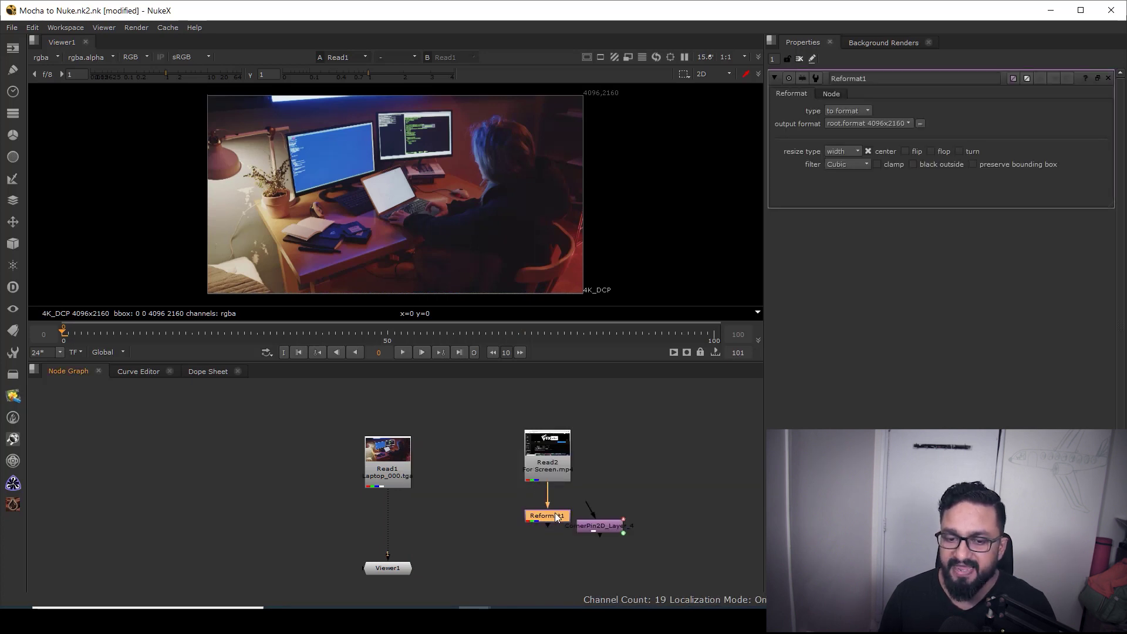
key("1")
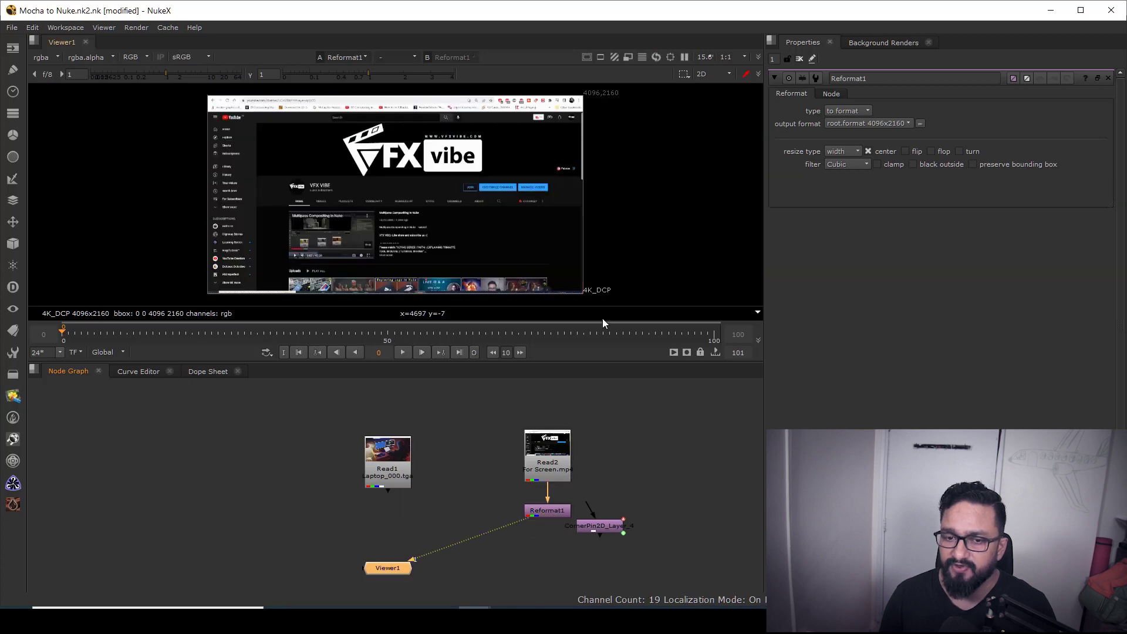
Step: Add a Merge node set to over, with the laptop plate as input B and the reformatted screen clip as input A
middle_click_drag(415, 515, 445, 487)
left_click_drag(419, 546, 496, 590)
left_click(439, 515)
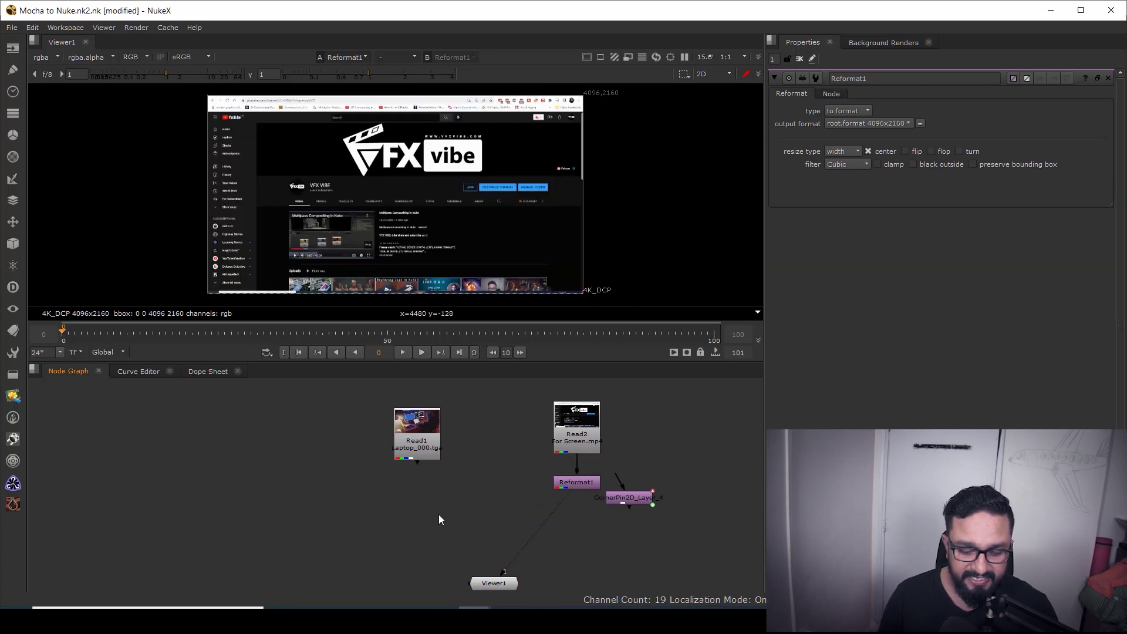
key("m")
left_click_drag(449, 499, 569, 486)
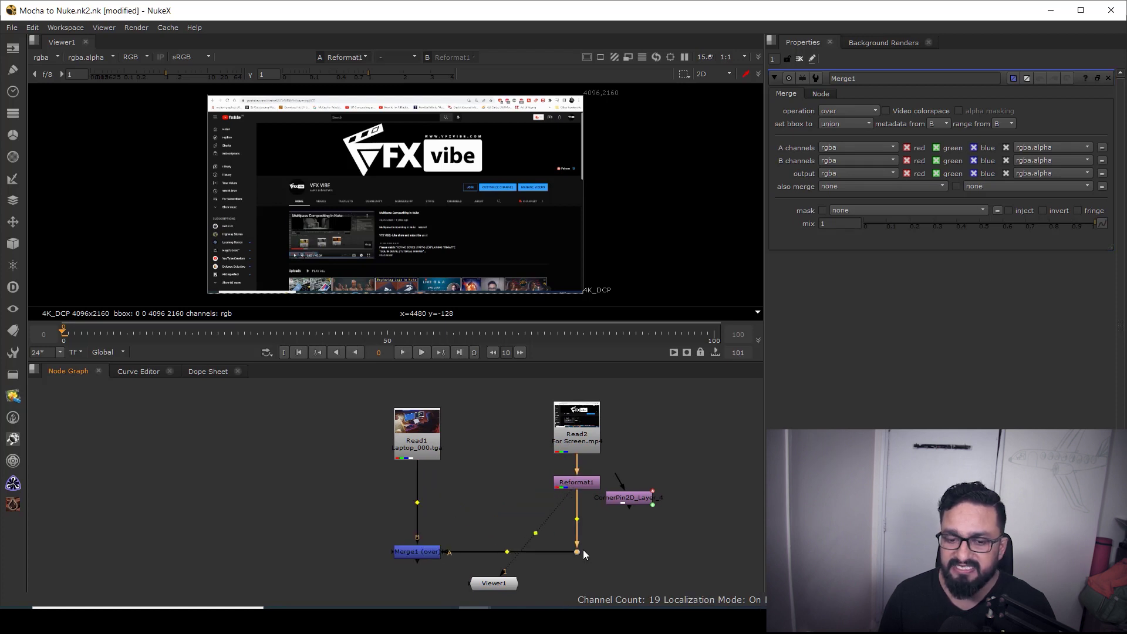
Step: Insert the pasted corner pin node between the Reformat and Merge nodes, and view the merged result on the laptop screen
left_click_drag(630, 499, 583, 530)
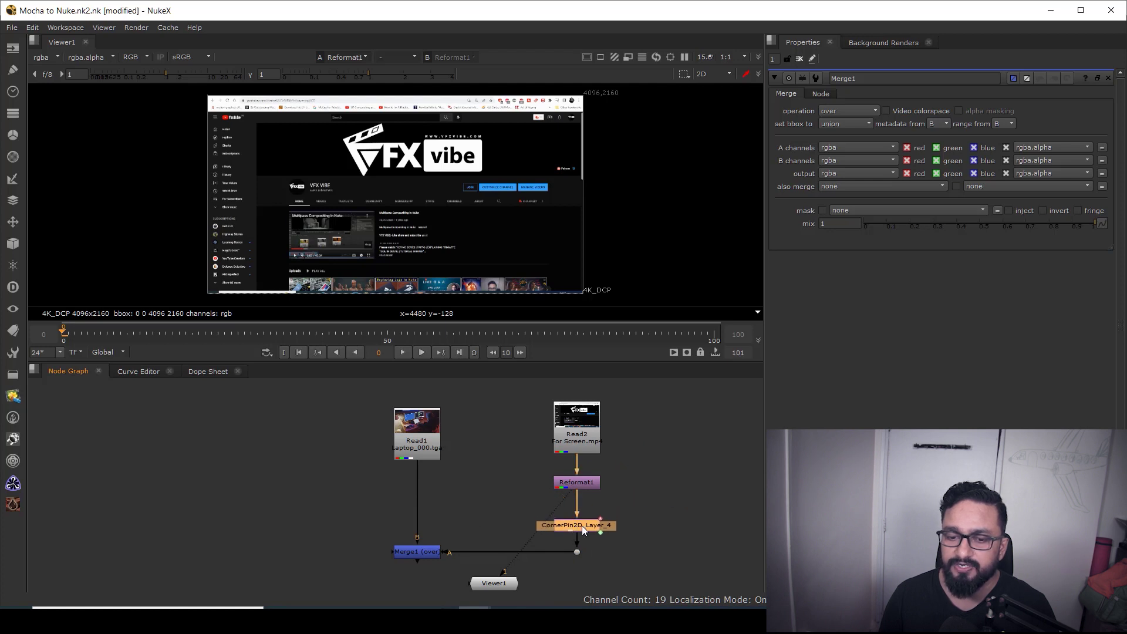
left_click(432, 555)
key("1")
scroll(452, 222, "up", 3)
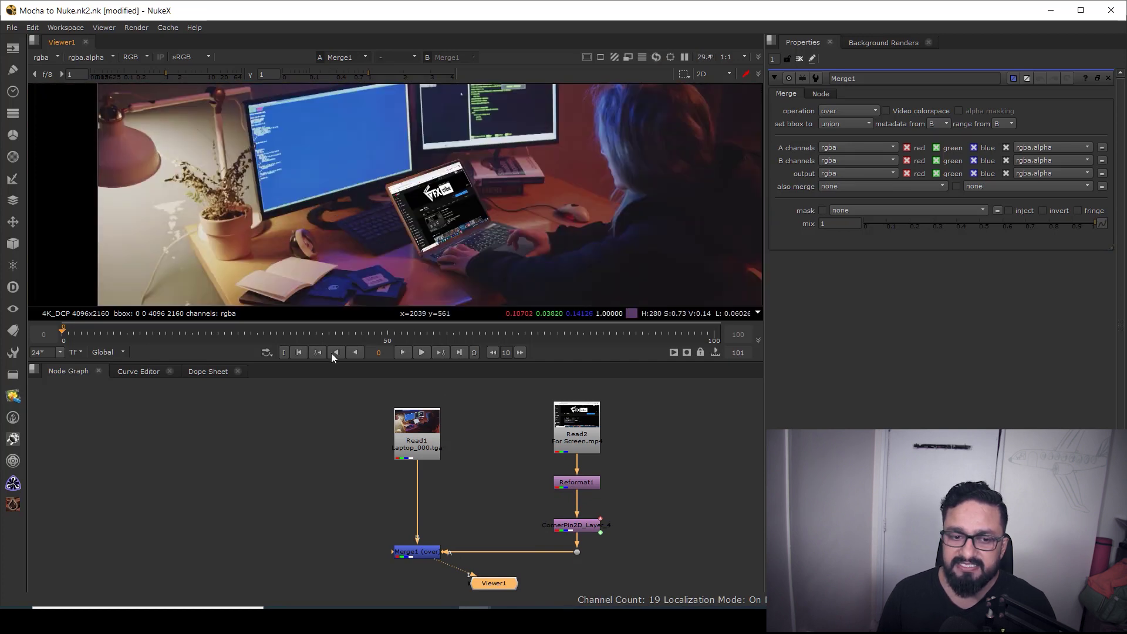
Step: Play through the merged composite to check the tracked screen's motion, then return to frame 1
left_click(403, 352)
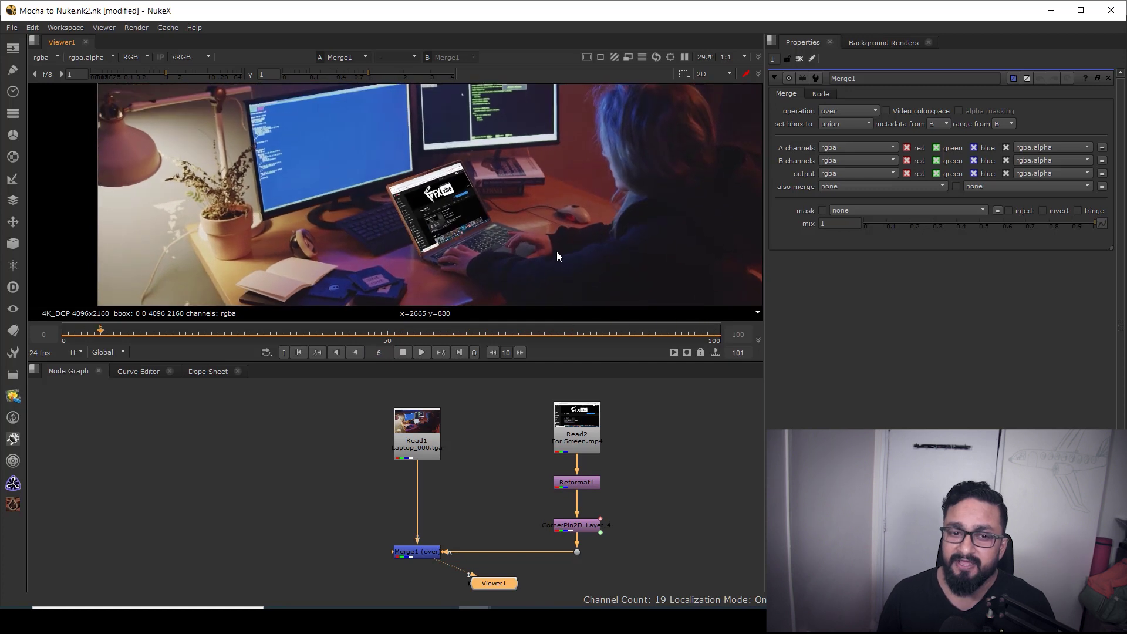
left_click(404, 351)
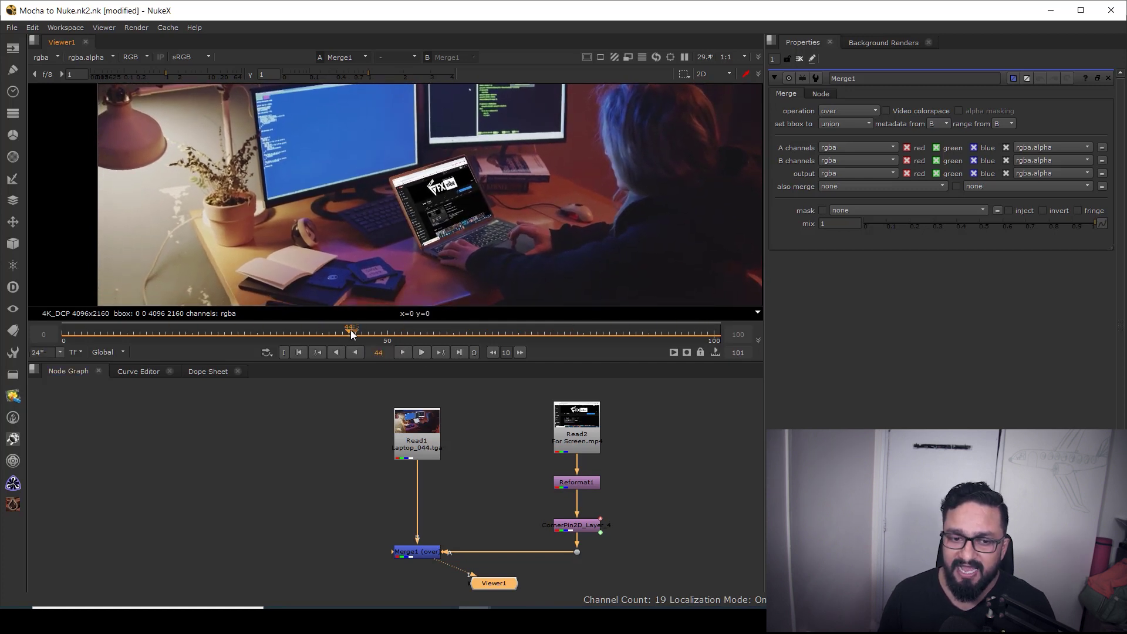
left_click_drag(352, 332, 71, 336)
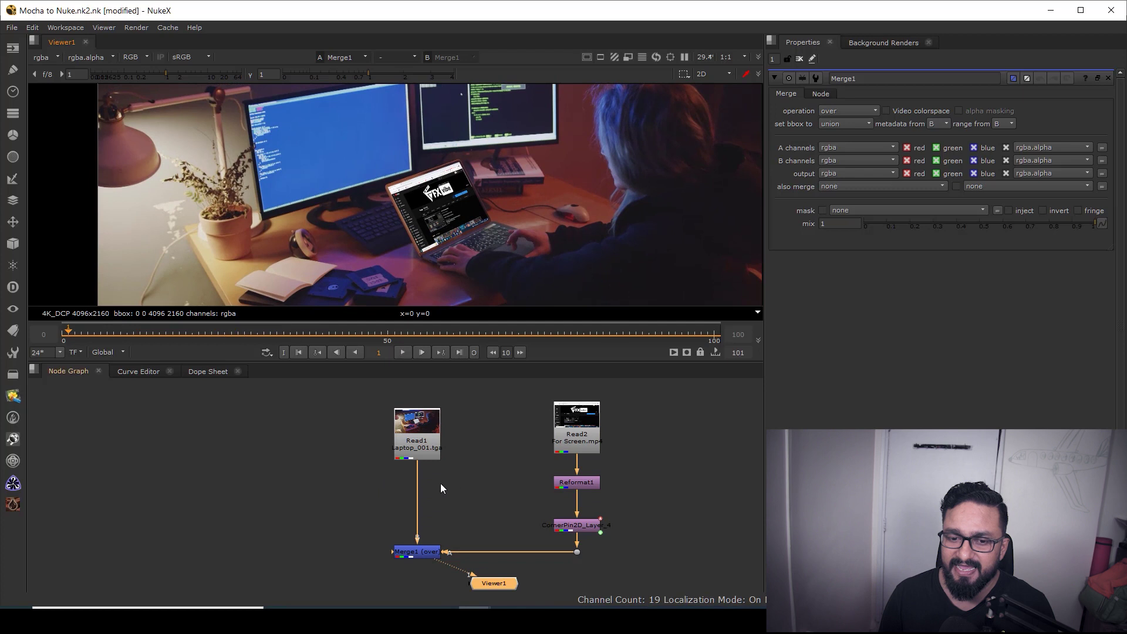
Step: View the laptop plate with the viewer gain raised to 64 and inspect the blacks around the laptop screen's corner
middle_click_drag(441, 467, 427, 449)
left_click(418, 432)
key("1")
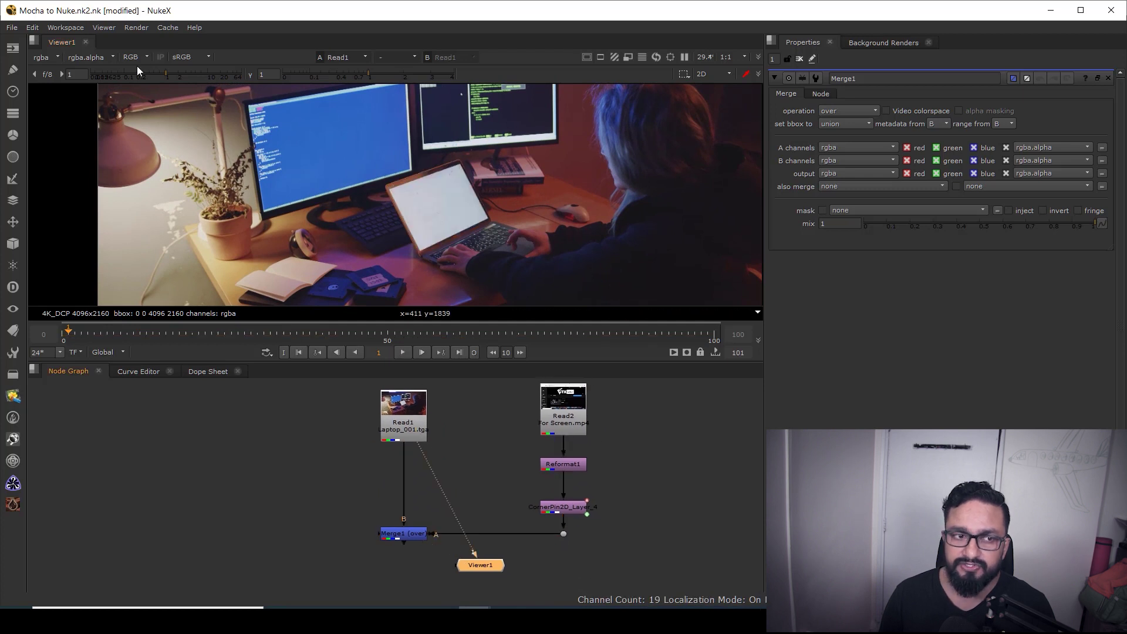
left_click_drag(116, 75, 245, 98)
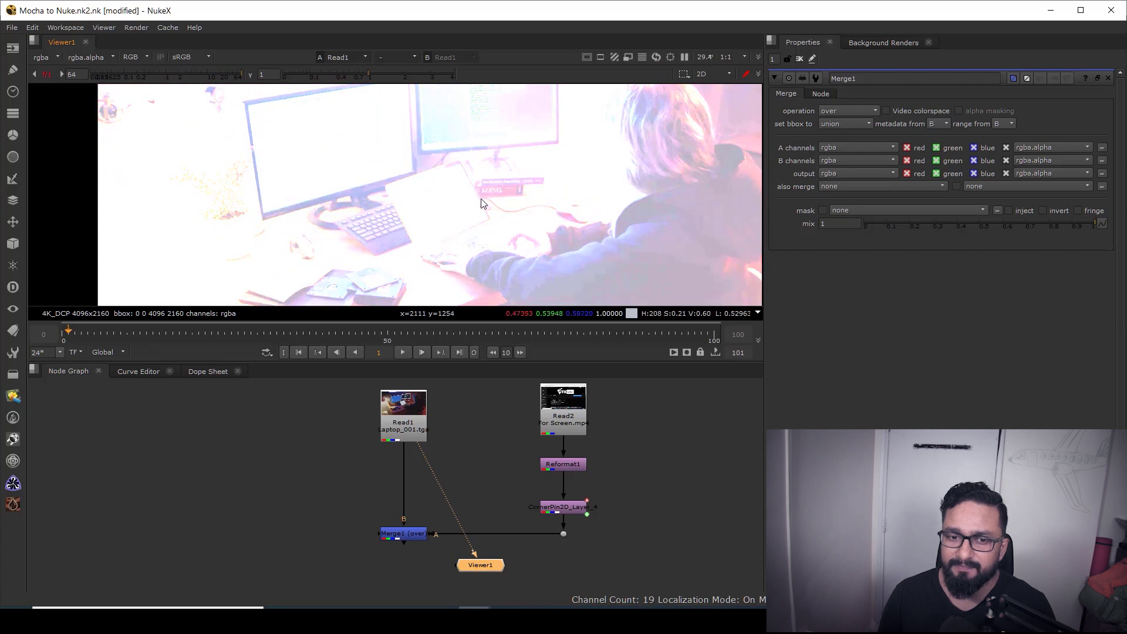
scroll(491, 227, "up", 10)
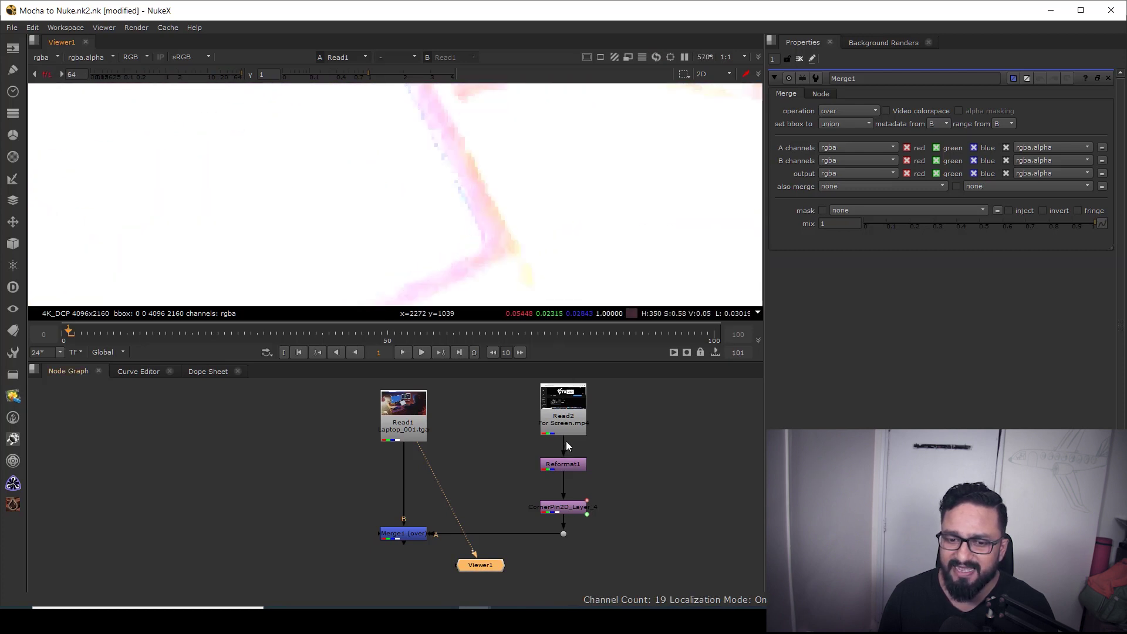
Step: View the corner-pinned screen clip at the same boosted viewer gain and examine its black levels
left_click_drag(564, 511, 563, 503)
key("1")
scroll(482, 241, "down", 5)
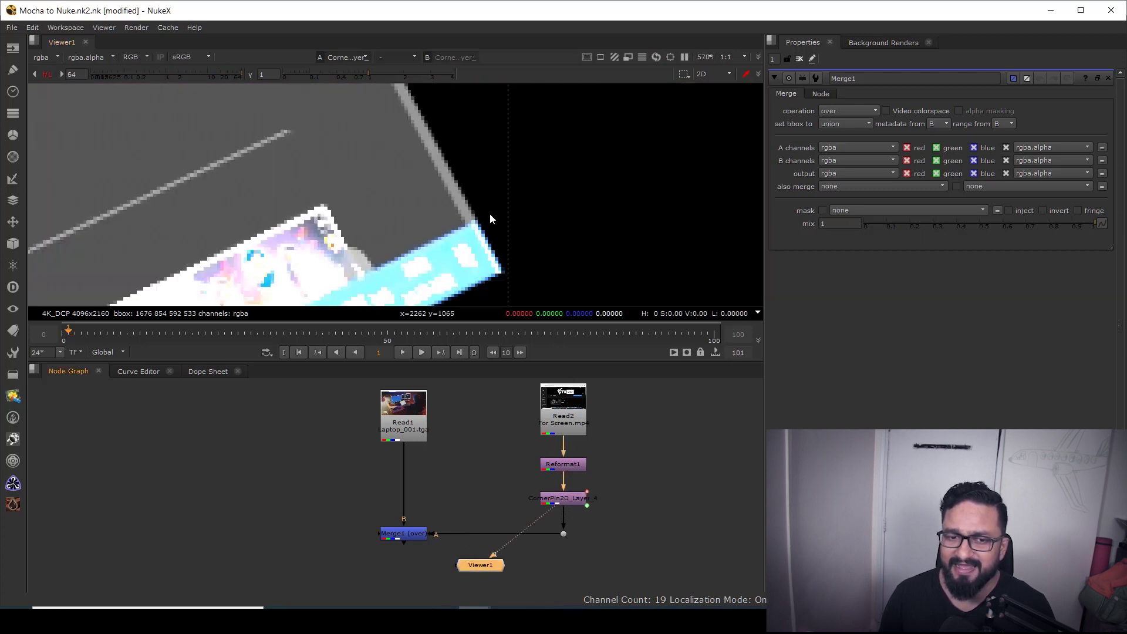
middle_click_drag(474, 253, 499, 260)
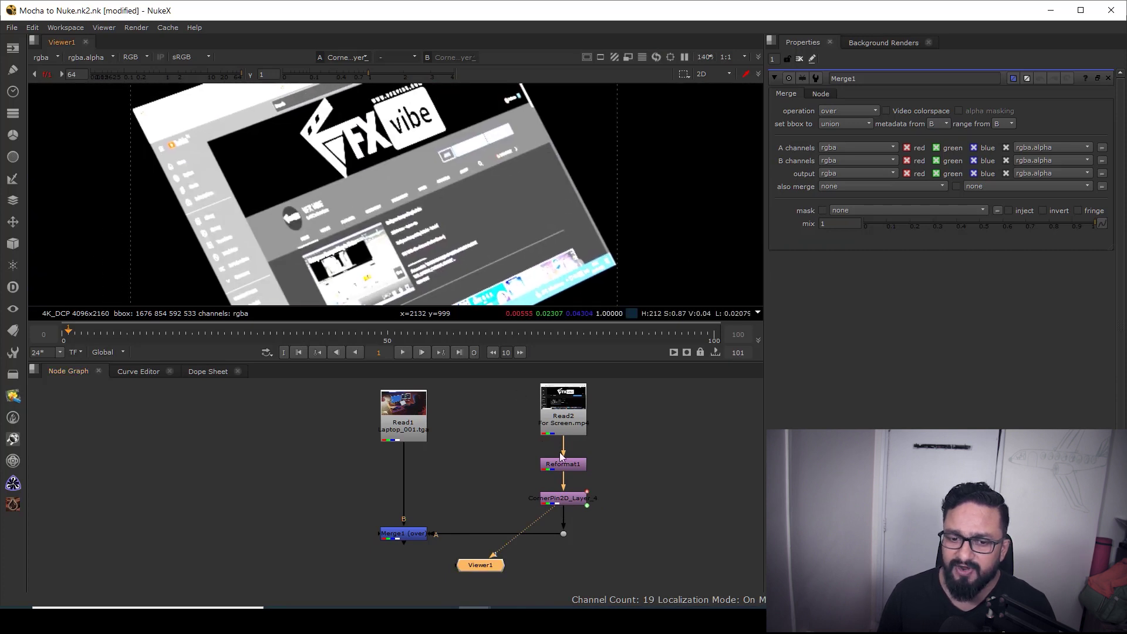
Step: Add a Grade node after Reformat1, disable it, and sample its blackpoint from the black banner area beside the clip's logo
left_click_drag(565, 473, 565, 465)
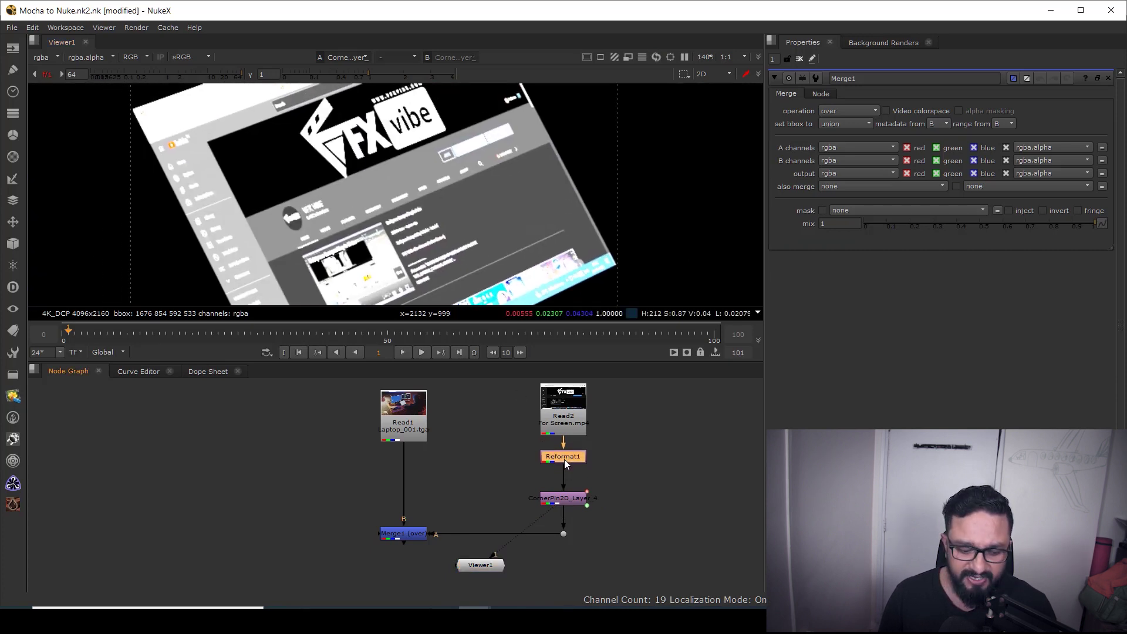
key("g")
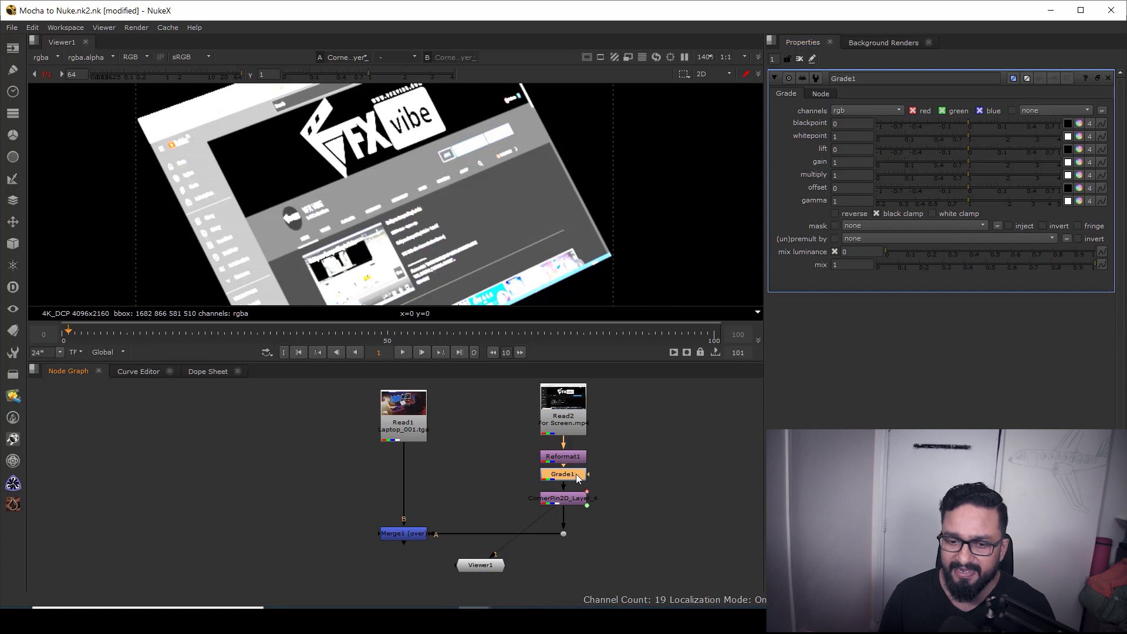
key("d")
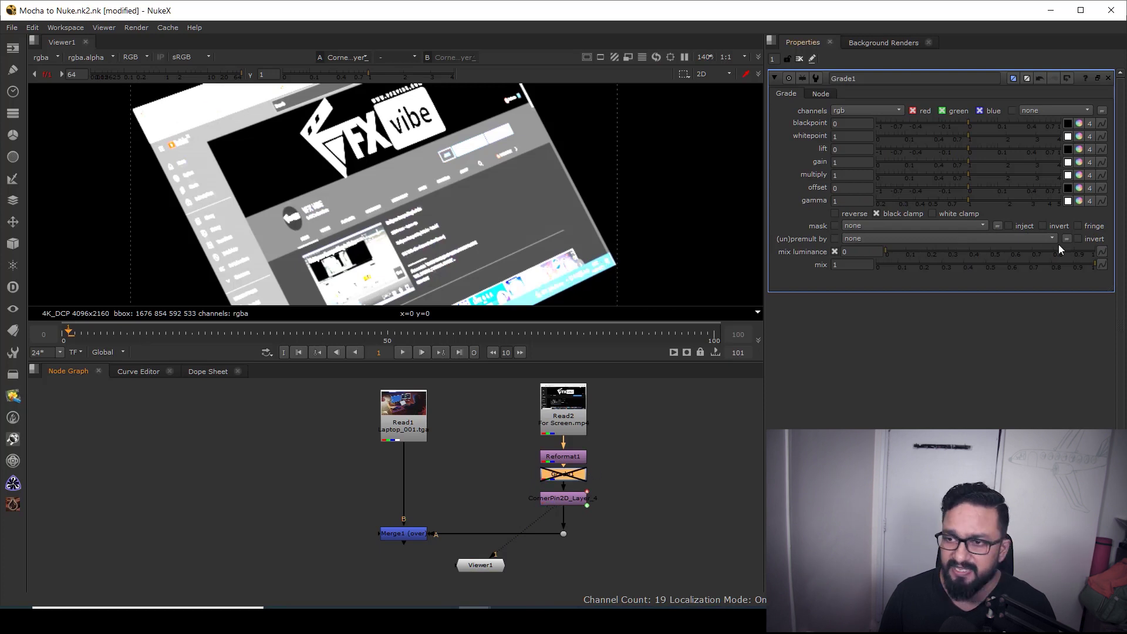
left_click(1068, 123)
scroll(407, 145, "up", 3)
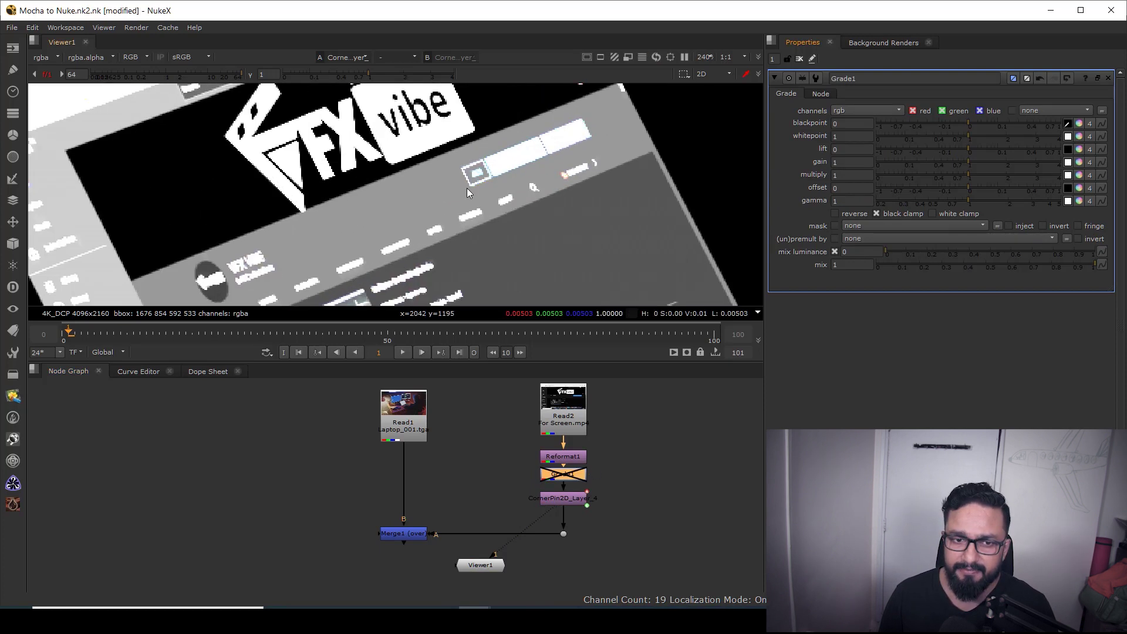
left_click(361, 199, "ctrl")
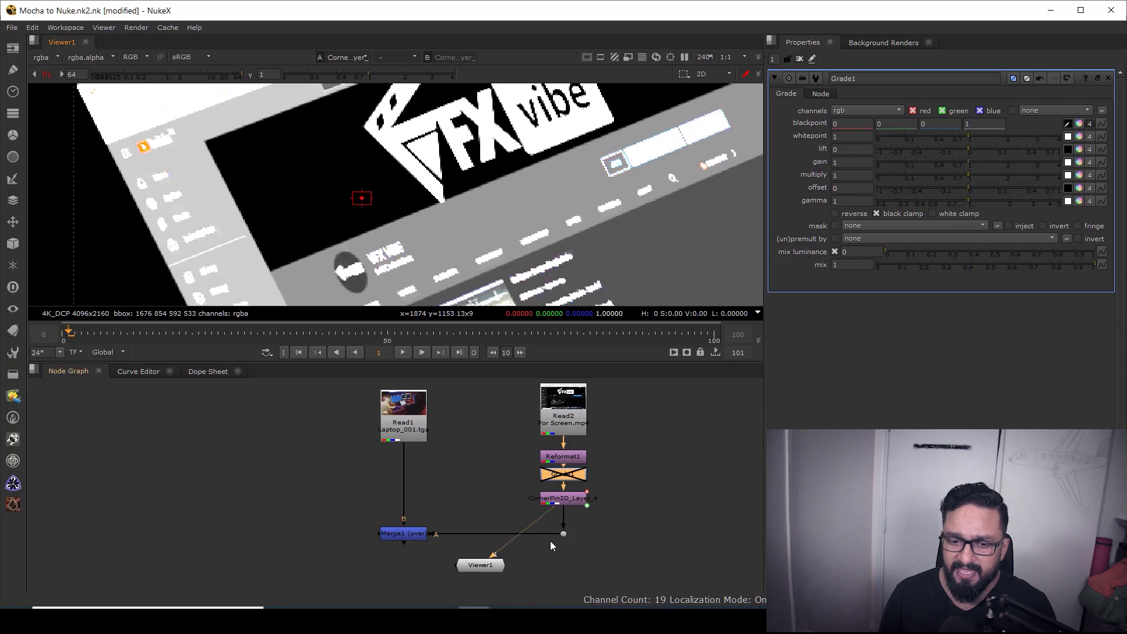
Step: Sample the Grade node's lift from the dark bezel near the laptop screen's corner in the Read1 plate
left_click(400, 534)
key("1")
left_click(404, 414)
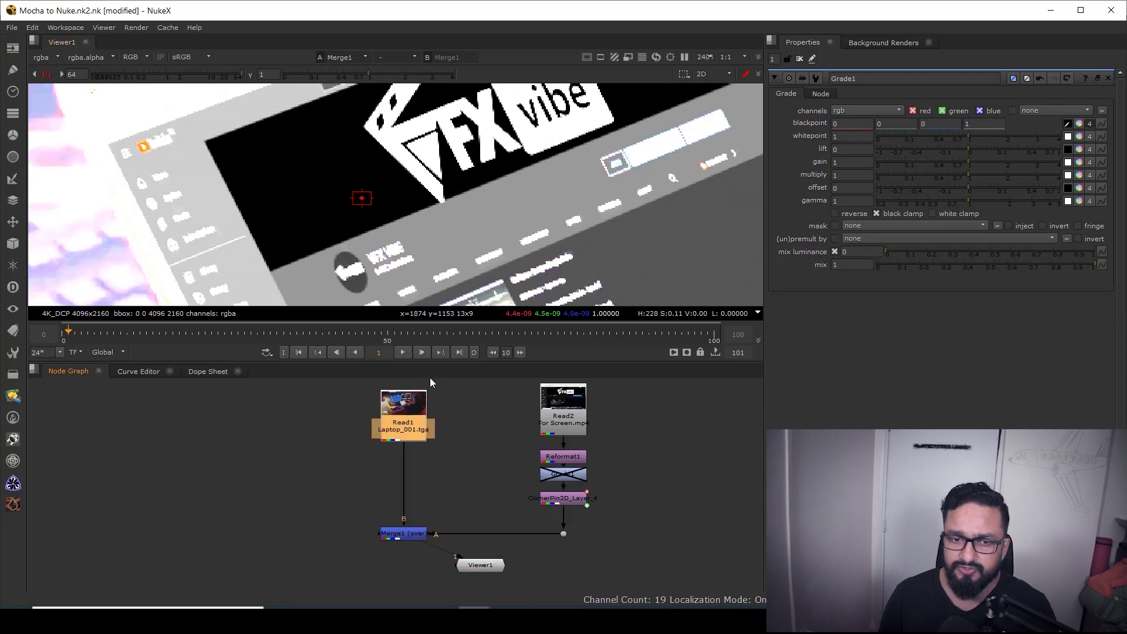
key("1")
scroll(528, 208, "down", 5)
scroll(522, 206, "up", 7)
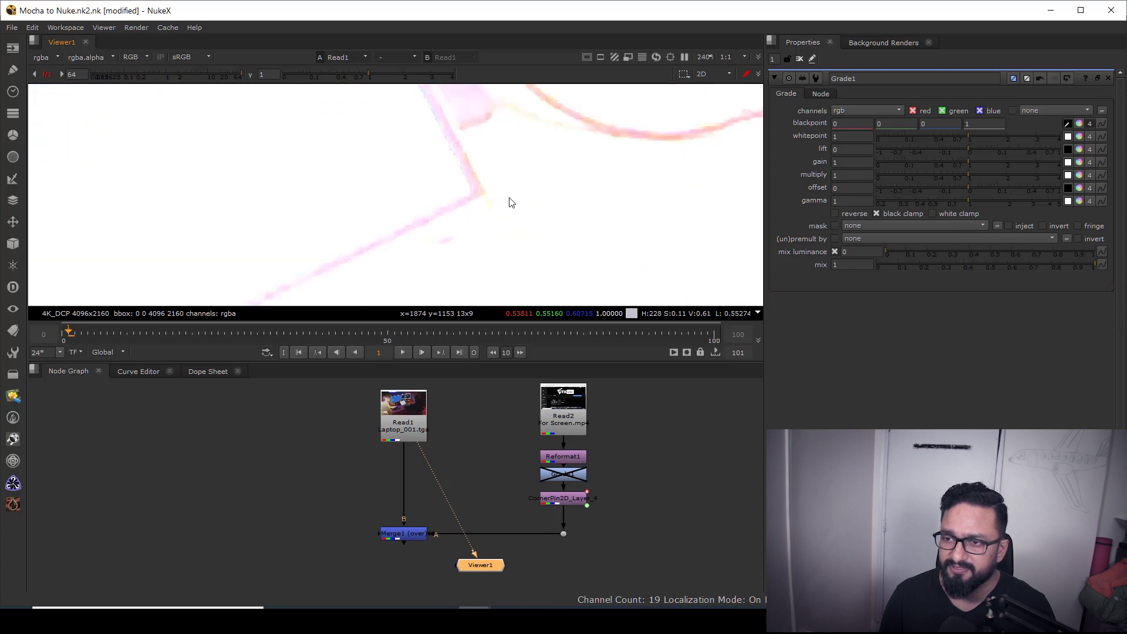
left_click(1068, 150)
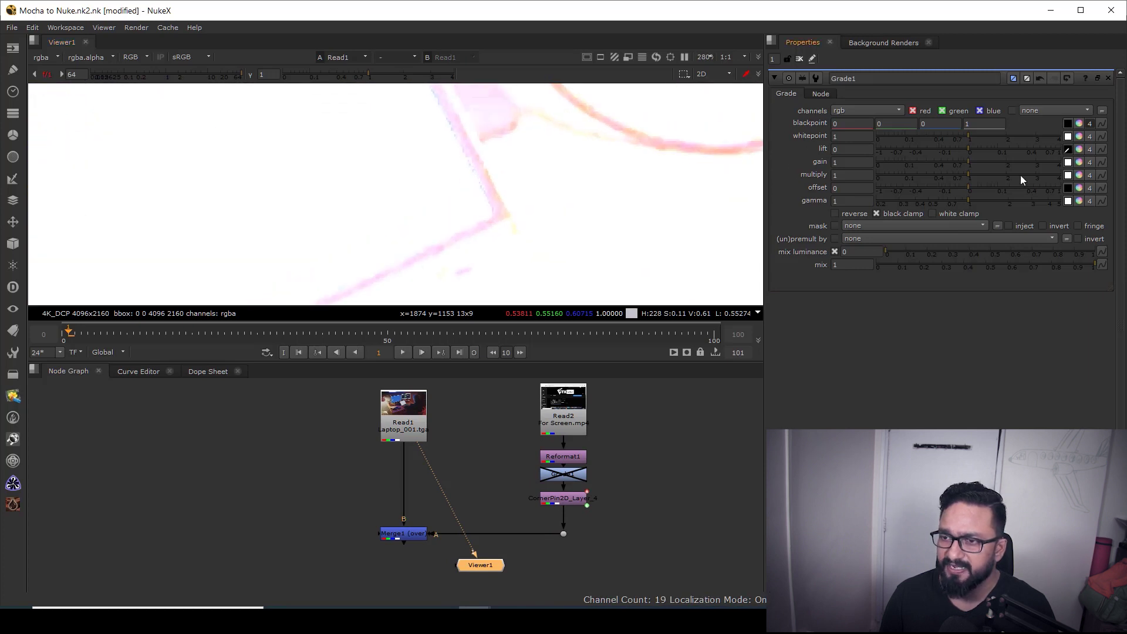
scroll(464, 194, "up", 5)
left_click_drag(466, 169, 489, 191, "ctrl+shift")
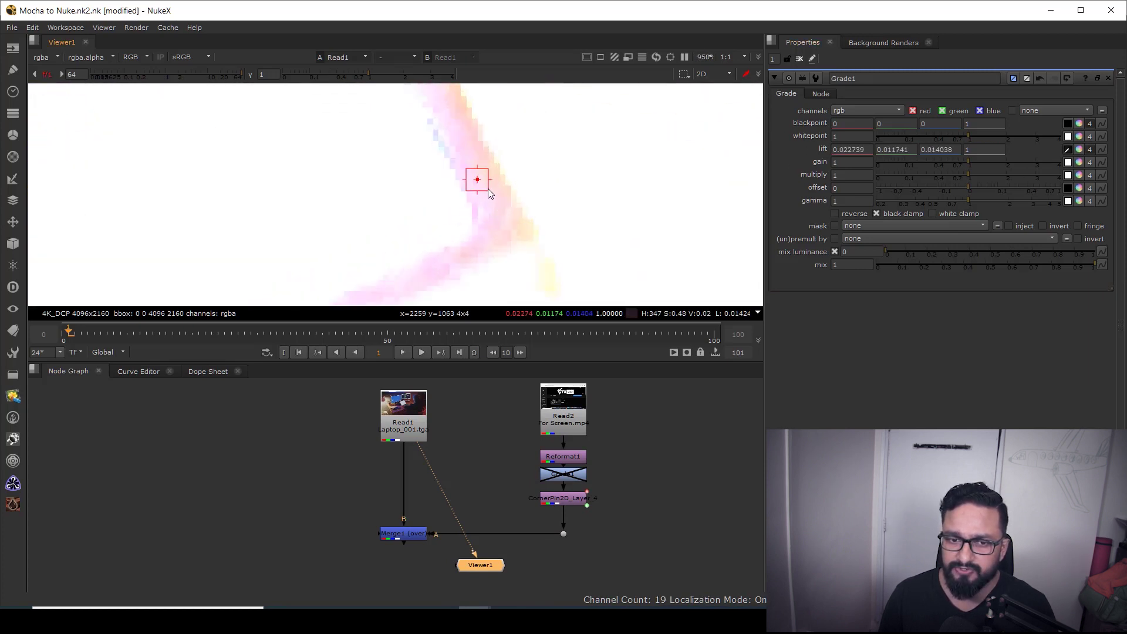
Step: View Merge1 with the viewer gain reset to 1, and enable the Grade node after Reformat1
middle_click_drag(520, 453, 519, 414)
left_click(415, 501)
key("1")
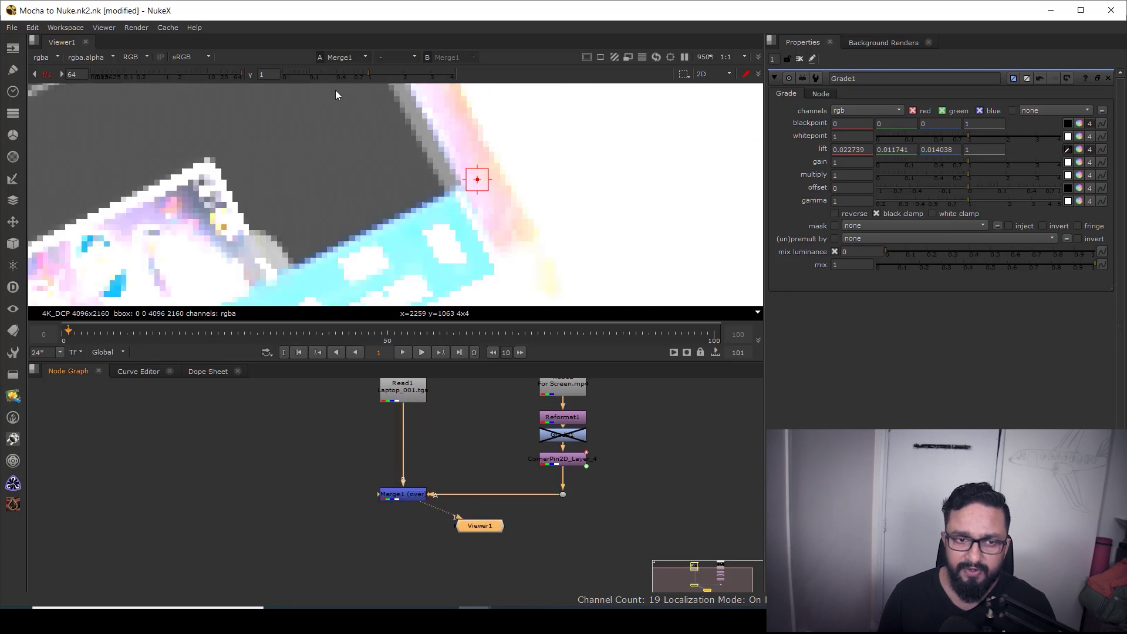
left_click(139, 79, "ctrl")
left_click(563, 436)
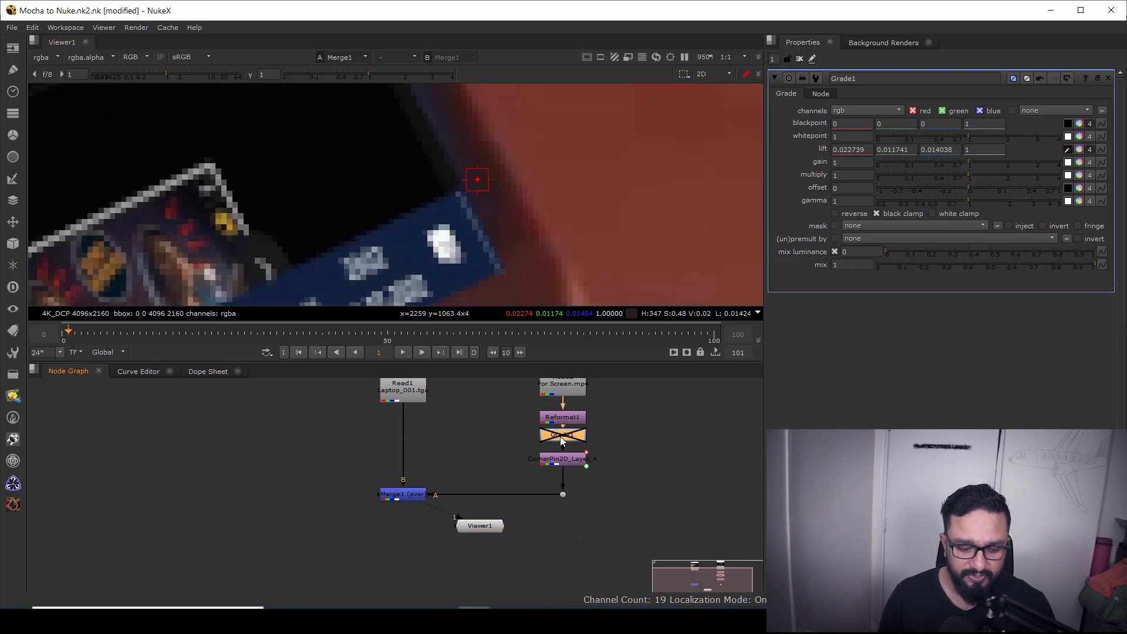
key("d")
key("f")
scroll(397, 222, "up", 3)
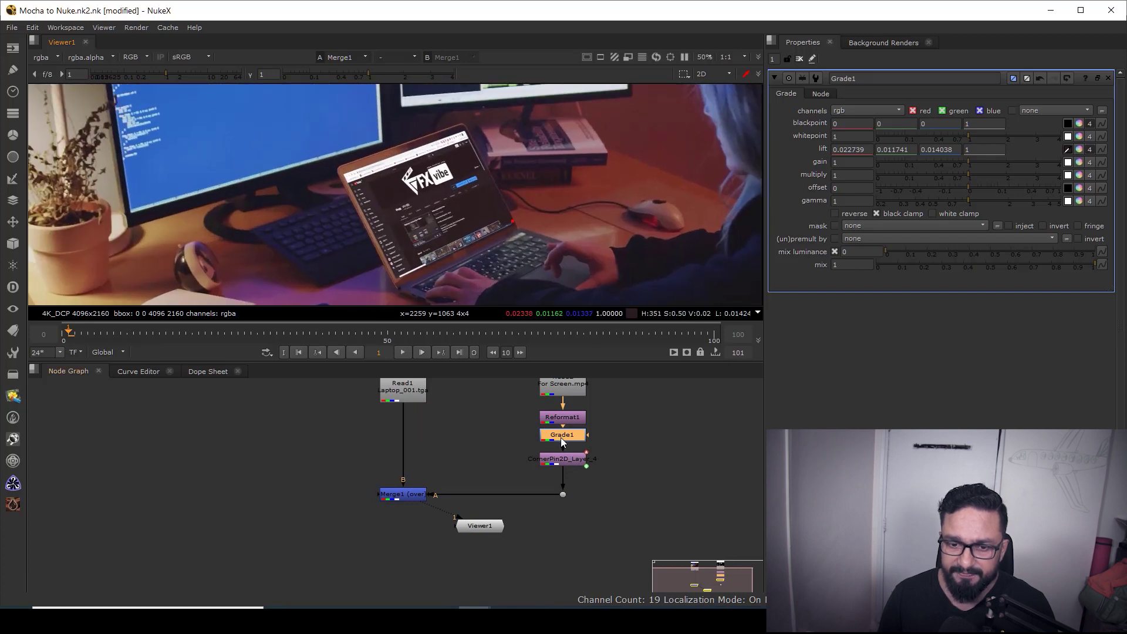
Step: Switch the black-matching Grade node off and on to compare the screen's black levels, ending with it enabled
key("d")
scroll(498, 216, "up", 6)
key("d")
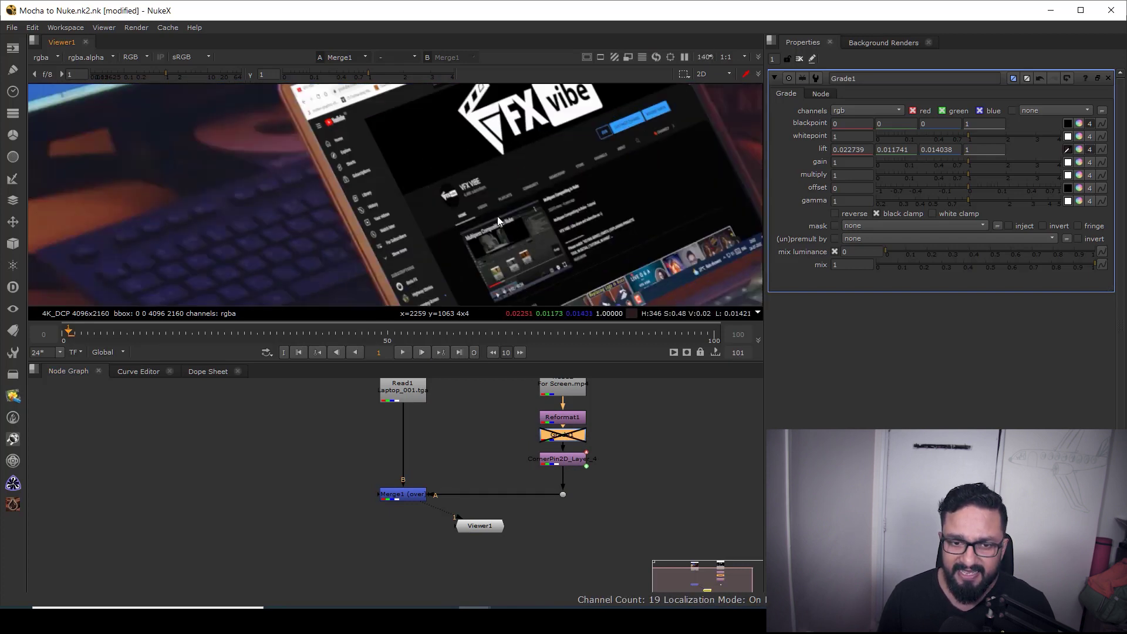
key("f")
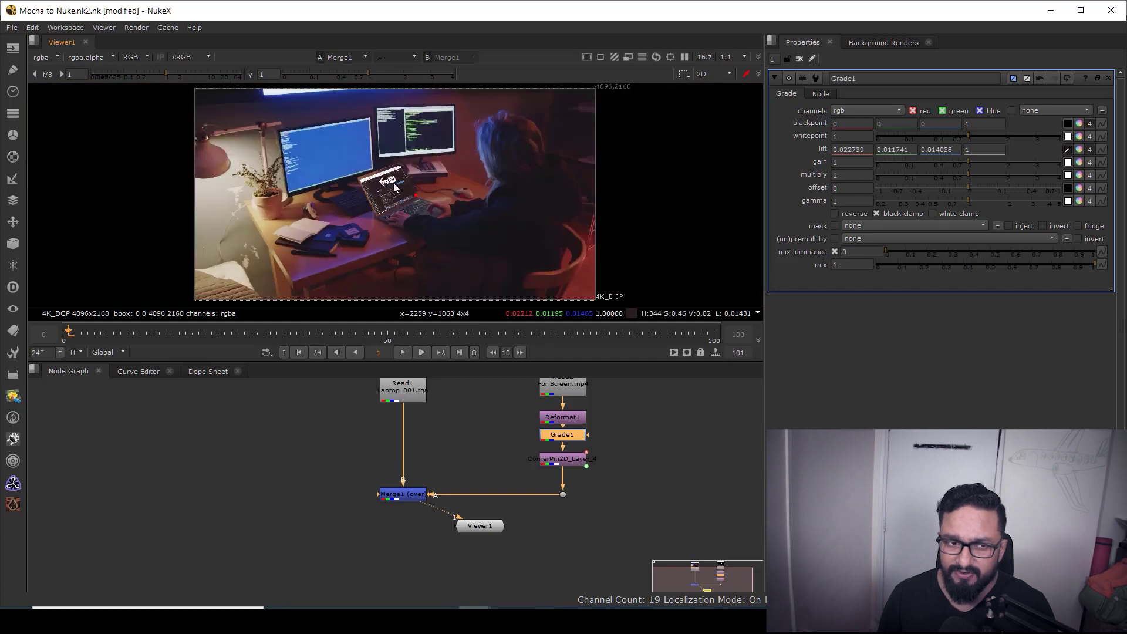
Step: Check the matched blacks at viewer gain 64, reset the gain to 1, and view the original laptop plate for comparison
left_click_drag(112, 76, 241, 93)
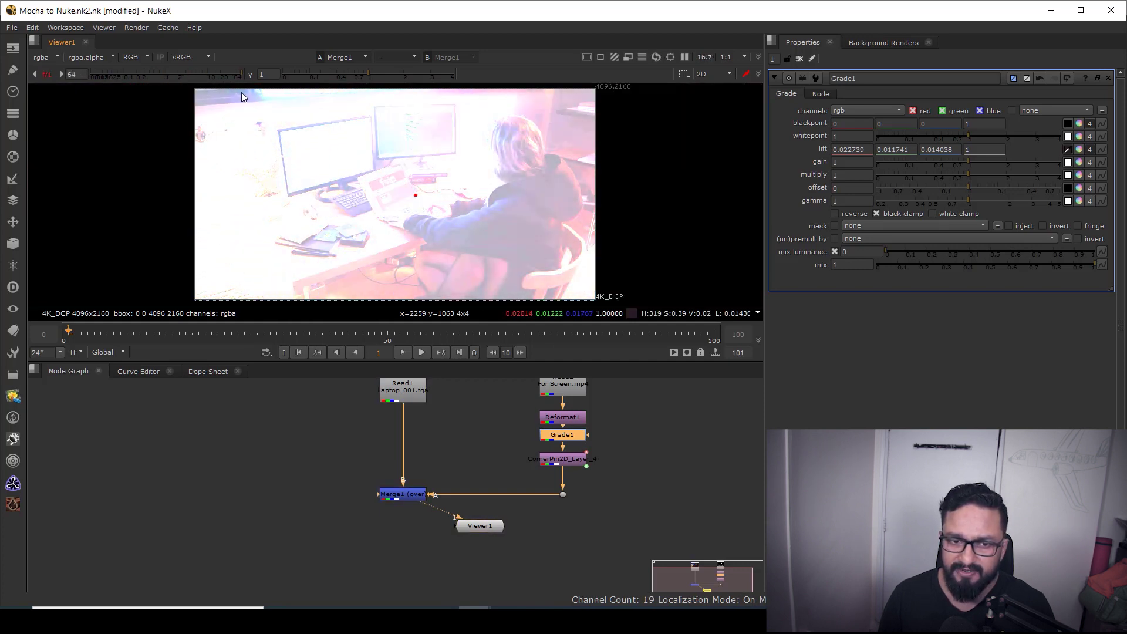
scroll(393, 182, "up", 8)
left_click(104, 72, "ctrl")
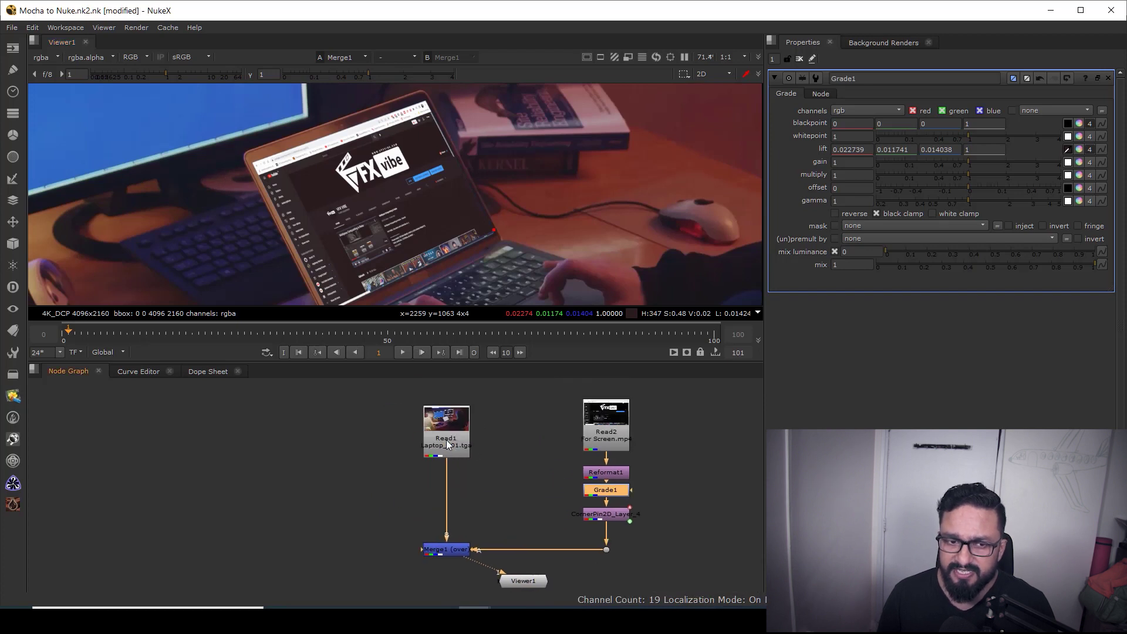
middle_click_drag(264, 149, 369, 174)
scroll(369, 174, "down", 1)
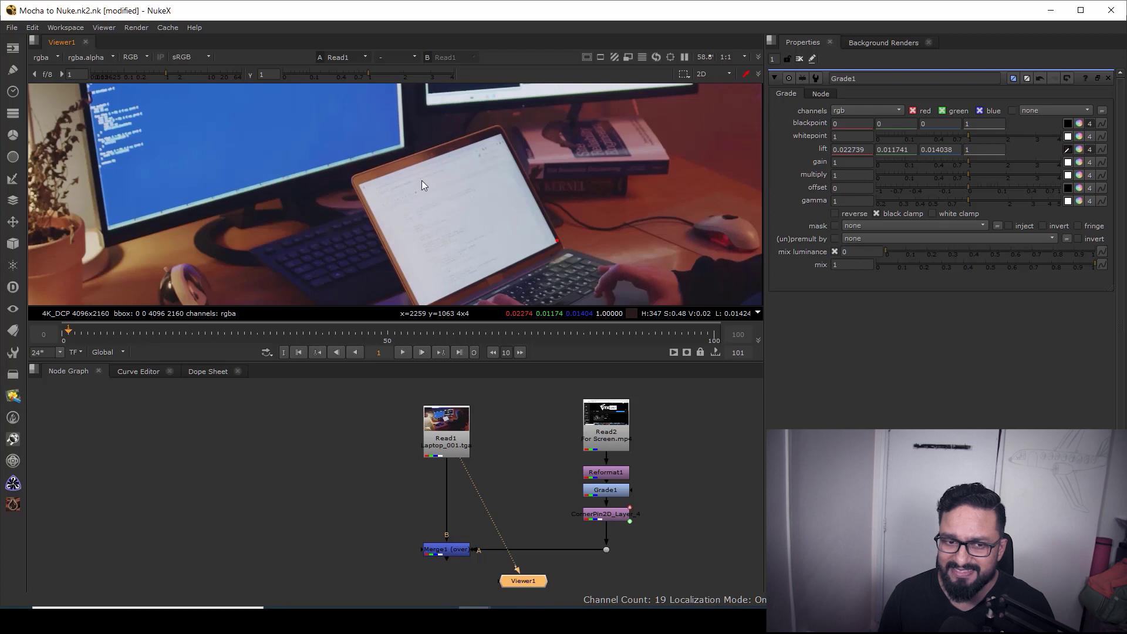
Step: Insert a second Grade node between the corner pin node and the Merge node
middle_click_drag(548, 448, 529, 442)
left_click_drag(543, 387, 610, 517)
middle_click_drag(611, 517, 595, 484)
left_click(633, 503)
key("g")
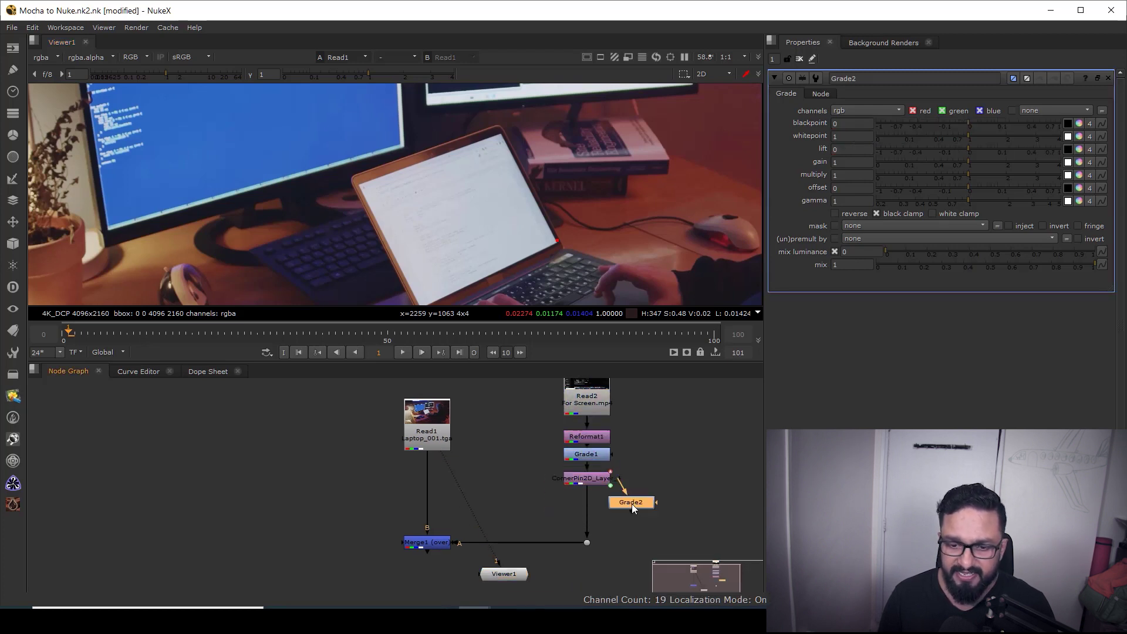
left_click_drag(632, 504, 589, 516)
Step: Add a Roto node and draw a closed Bezier shape overlapping the left part of the laptop screen
left_click(658, 467)
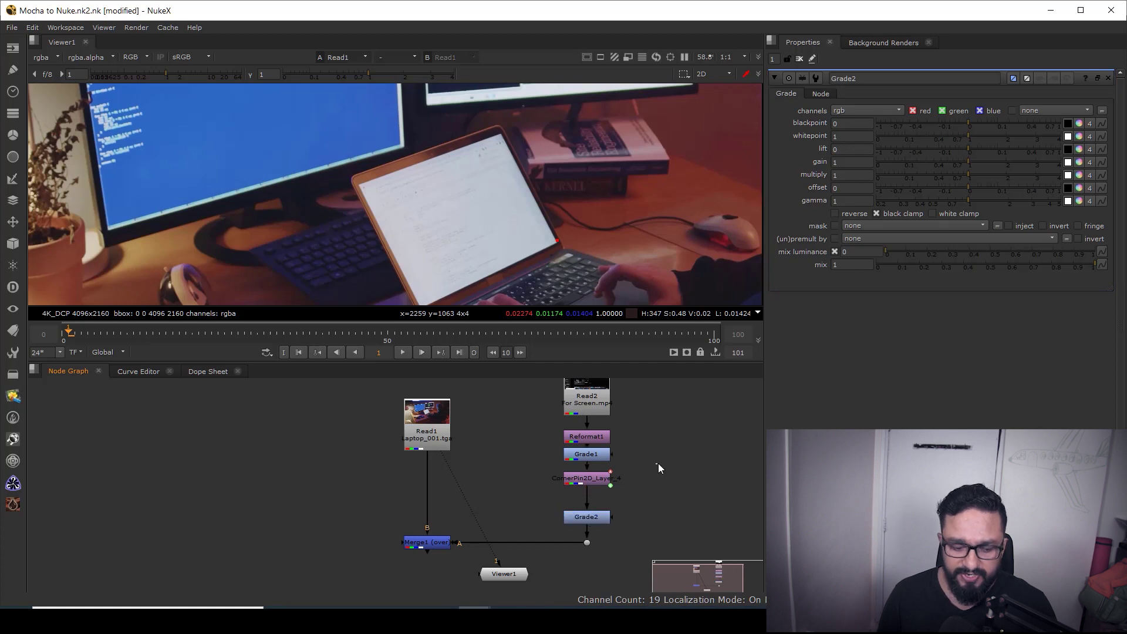
key("o")
left_click(441, 153)
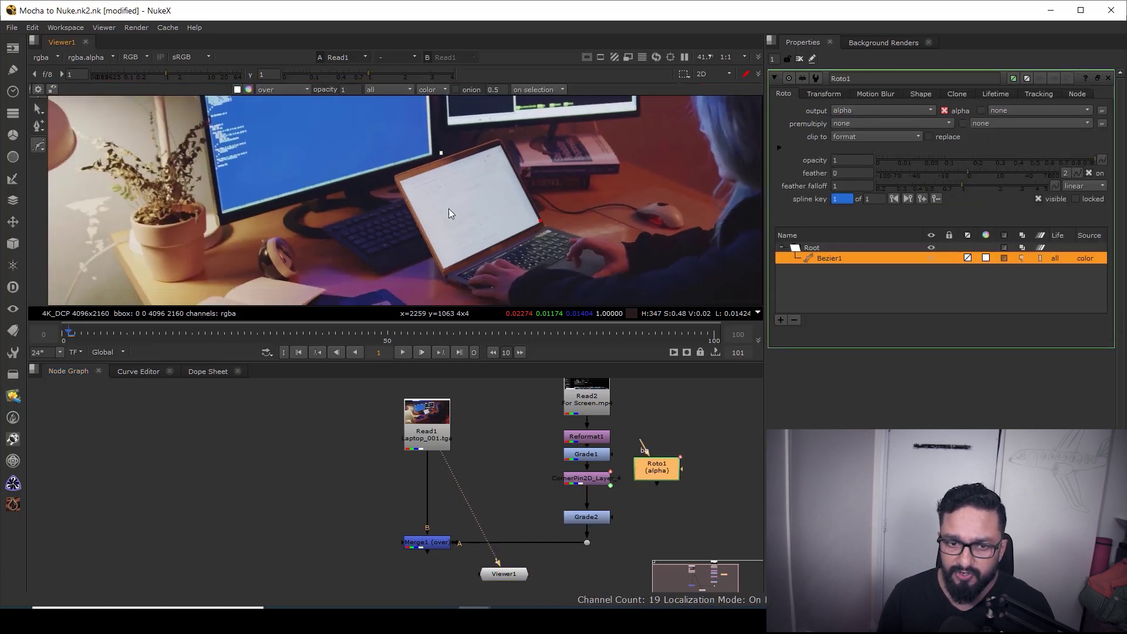
left_click(441, 153)
left_click_drag(482, 139, 315, 315)
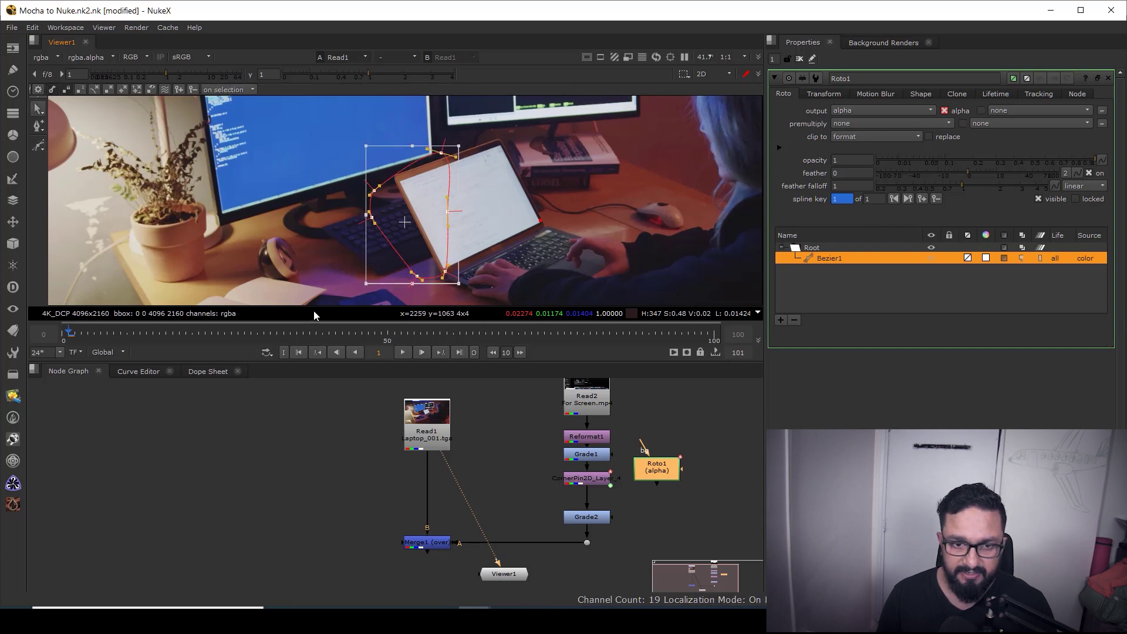
Step: Feather the Bezier shape outward and shift it slightly up and to the right over the laptop screen's left side
key("e")
key("e")
key("e")
key("e")
key("e")
key("e")
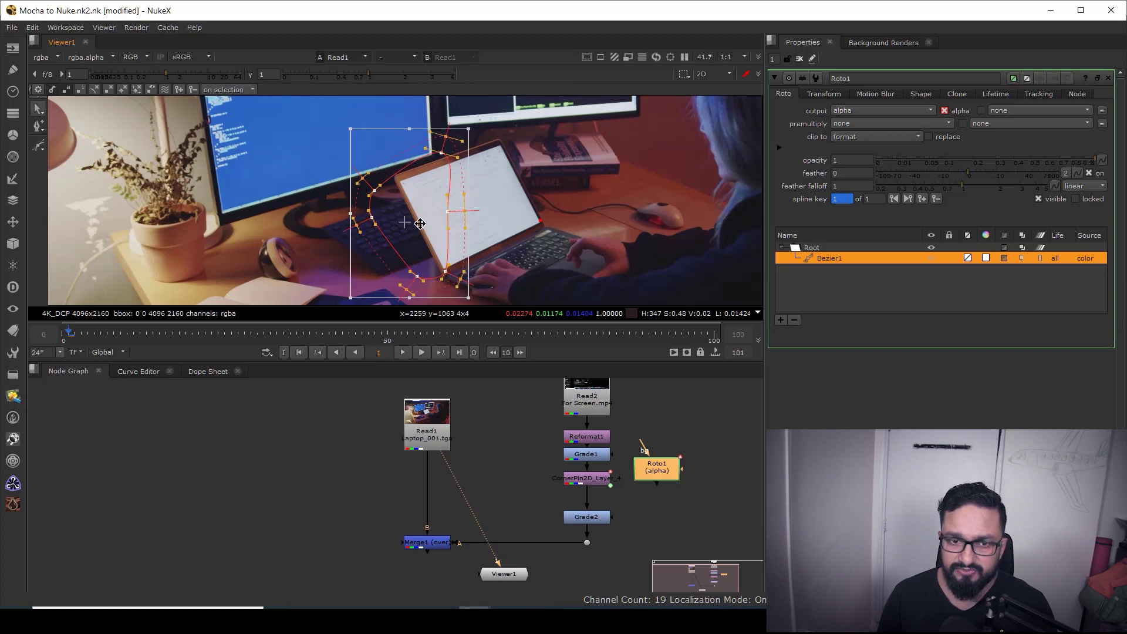
left_click_drag(420, 223, 424, 215)
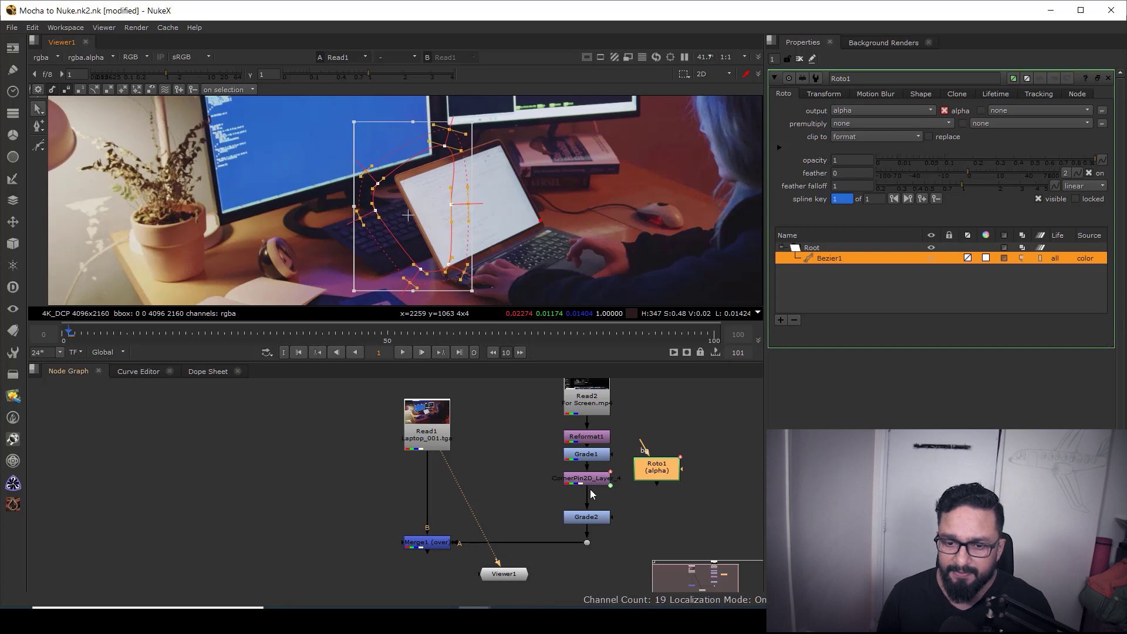
Step: Add a third Grade node before the Merge, masked by the Roto's alpha, and route the mask connection through a dot
left_click_drag(594, 514, 685, 414)
key("g")
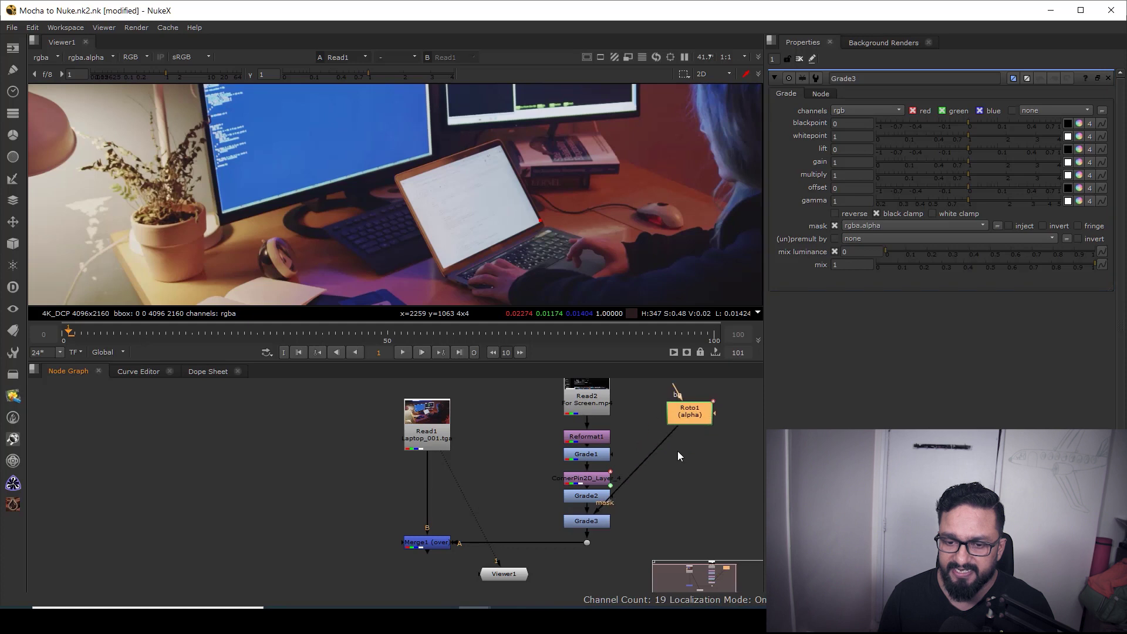
left_click_drag(636, 473, 689, 518, "ctrl")
Step: Tint the masked Grade node's gain warm at 1, 0.867923, 0.815746 and view the Merge1 result
left_click(590, 520)
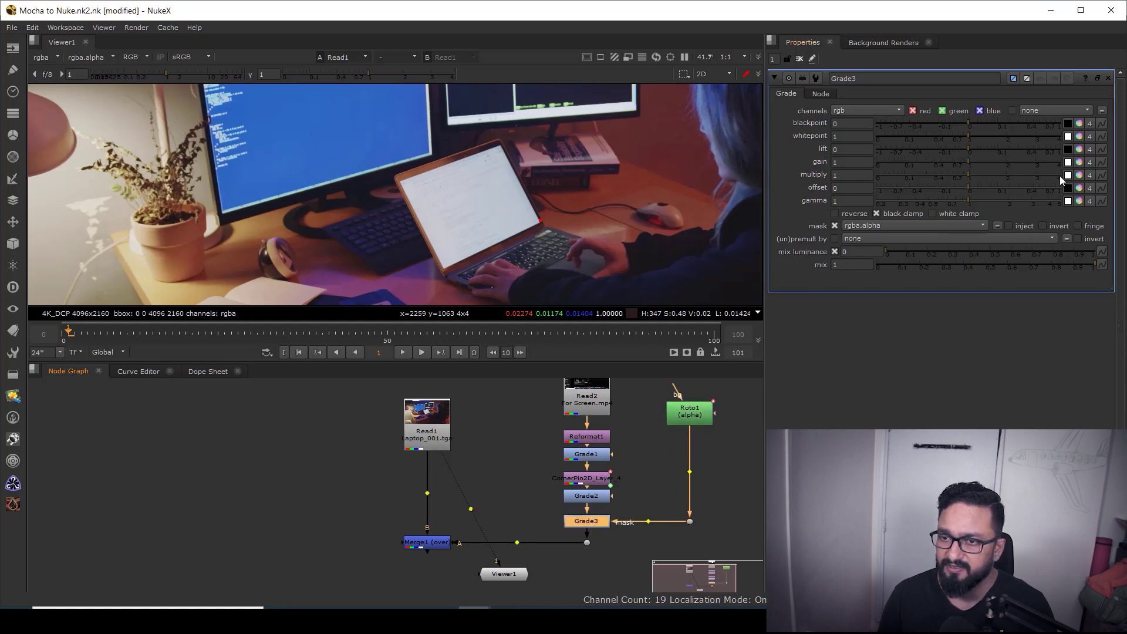
left_click(1079, 167)
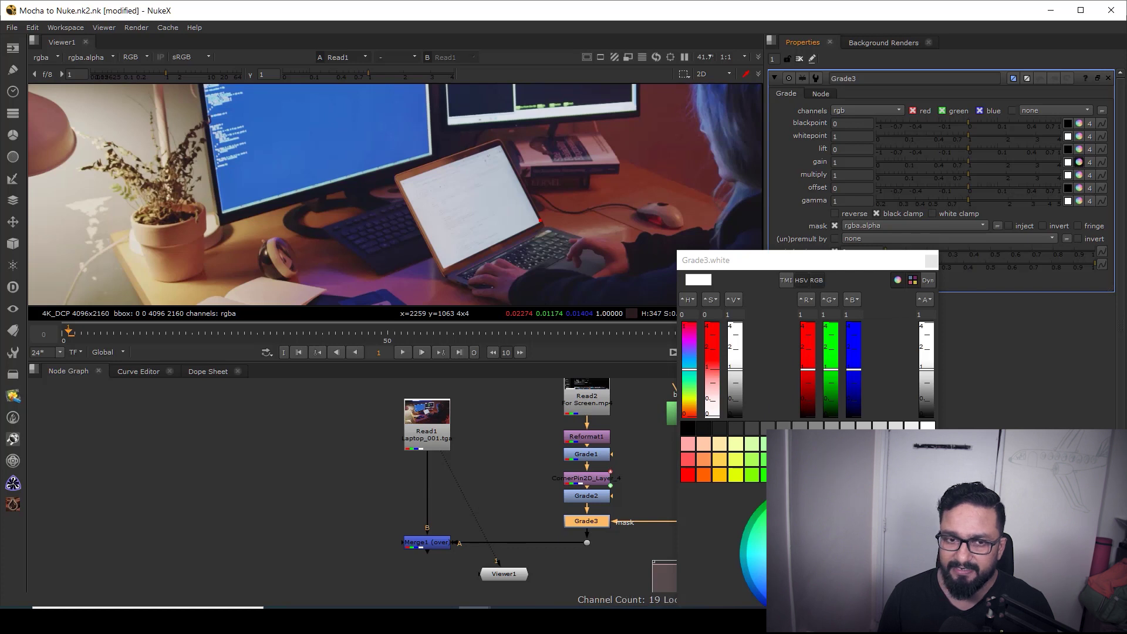
left_click_drag(808, 553, 820, 550)
left_click_drag(496, 564, 428, 541)
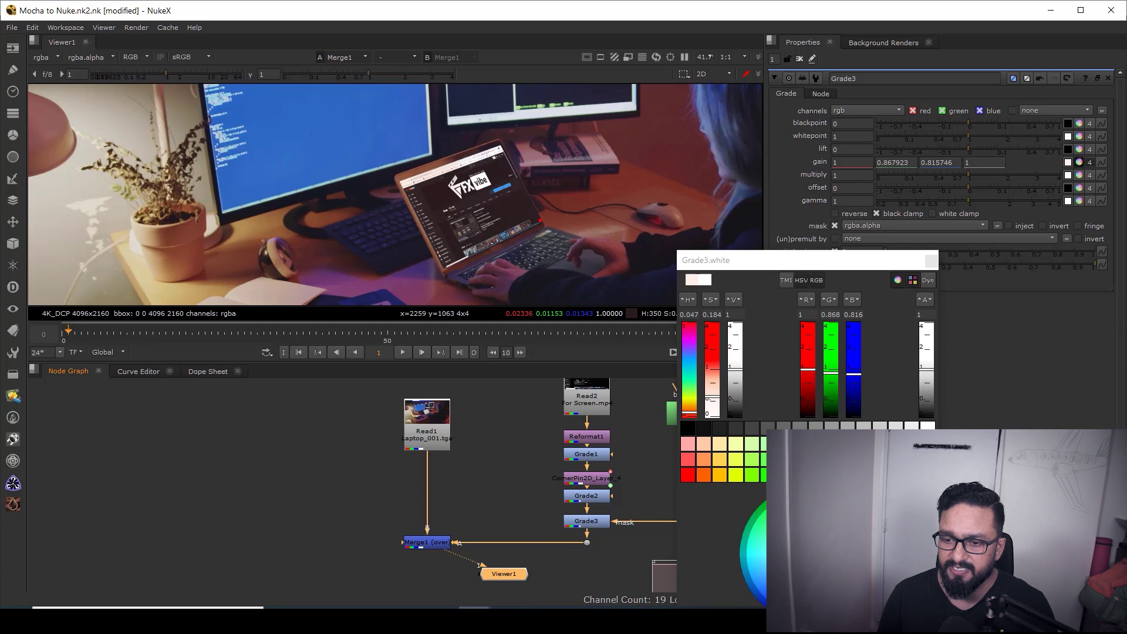
Step: Set the masked Grade3's green gain to 0.884434 and toggle the node to compare its effect on the laptop screen
left_click_drag(871, 534, 870, 528)
scroll(453, 235, "up", 3)
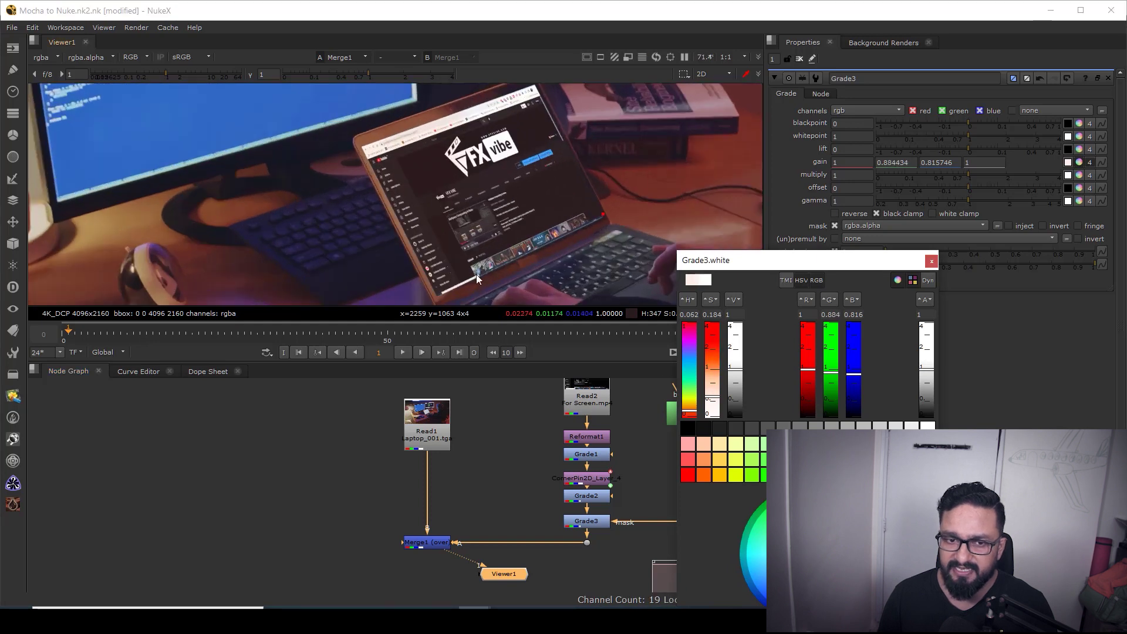
left_click(586, 524)
scroll(410, 179, "up", 2)
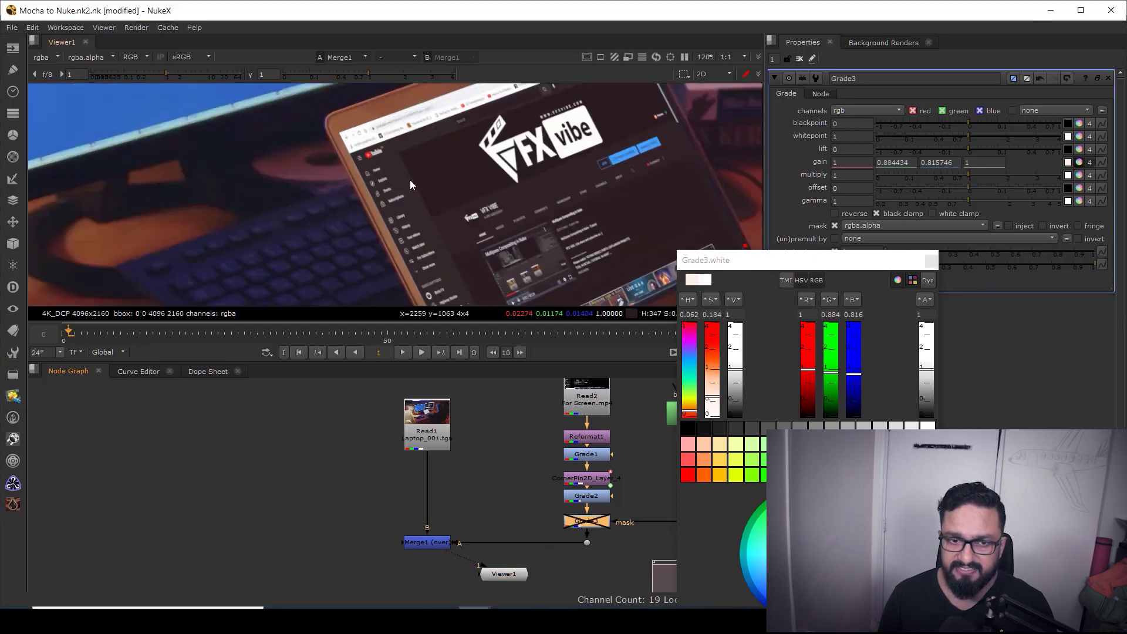
middle_click_drag(411, 150, 424, 202)
scroll(465, 245, "down", 1)
Step: Insert a Blur node after Roto1 in the mask branch and set its size to 19.5
middle_click_drag(670, 453, 588, 486)
left_click_drag(611, 449, 609, 442)
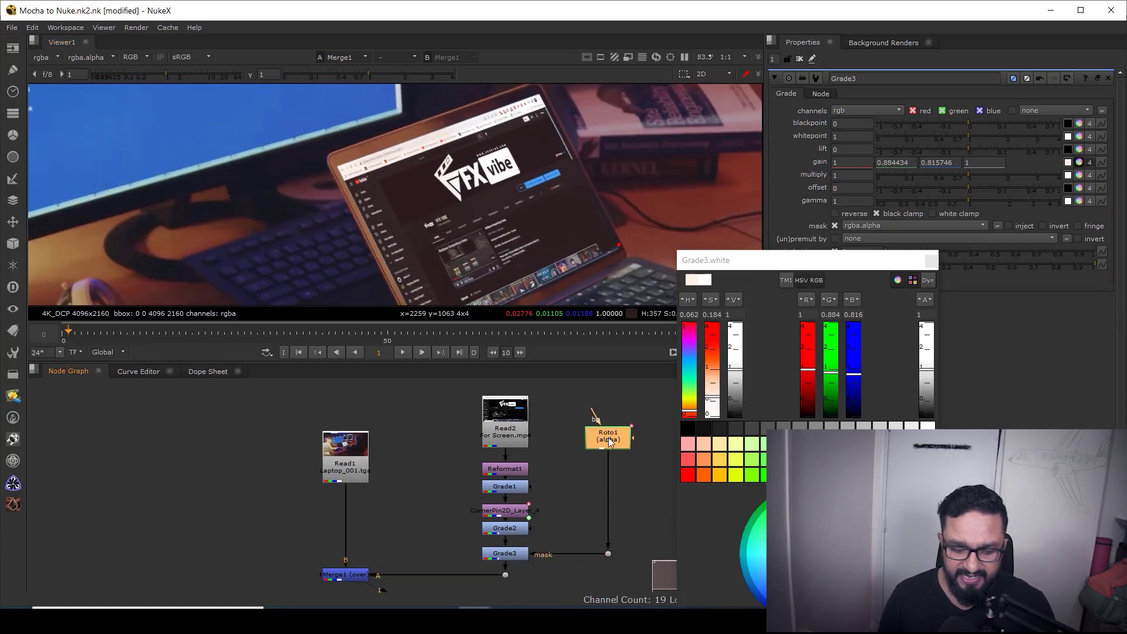
key("b")
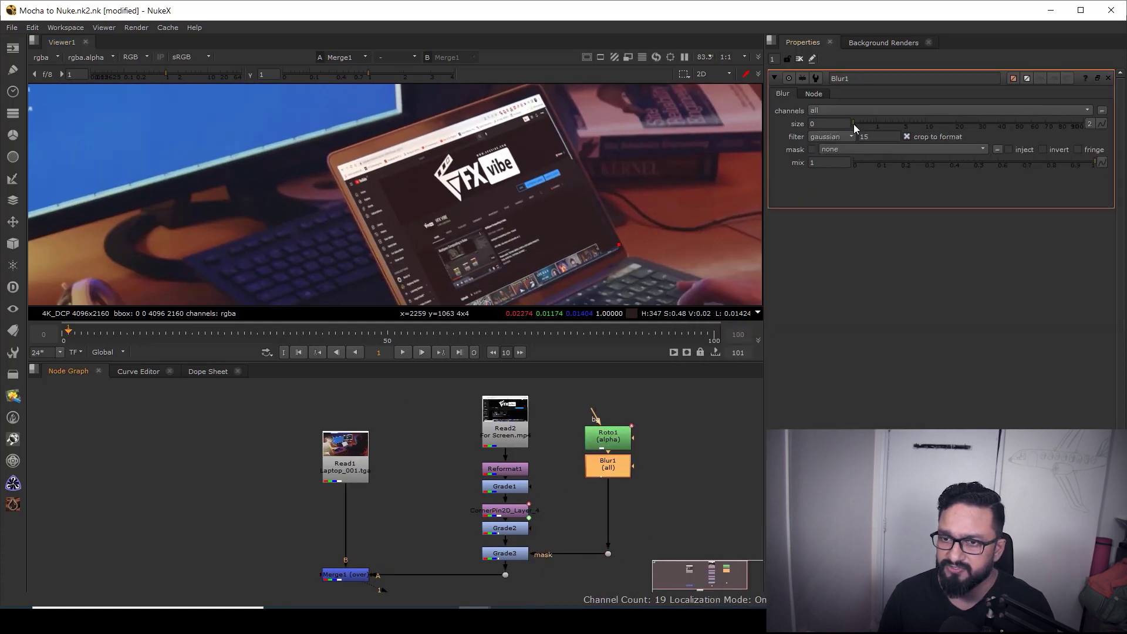
left_click_drag(862, 128, 951, 130)
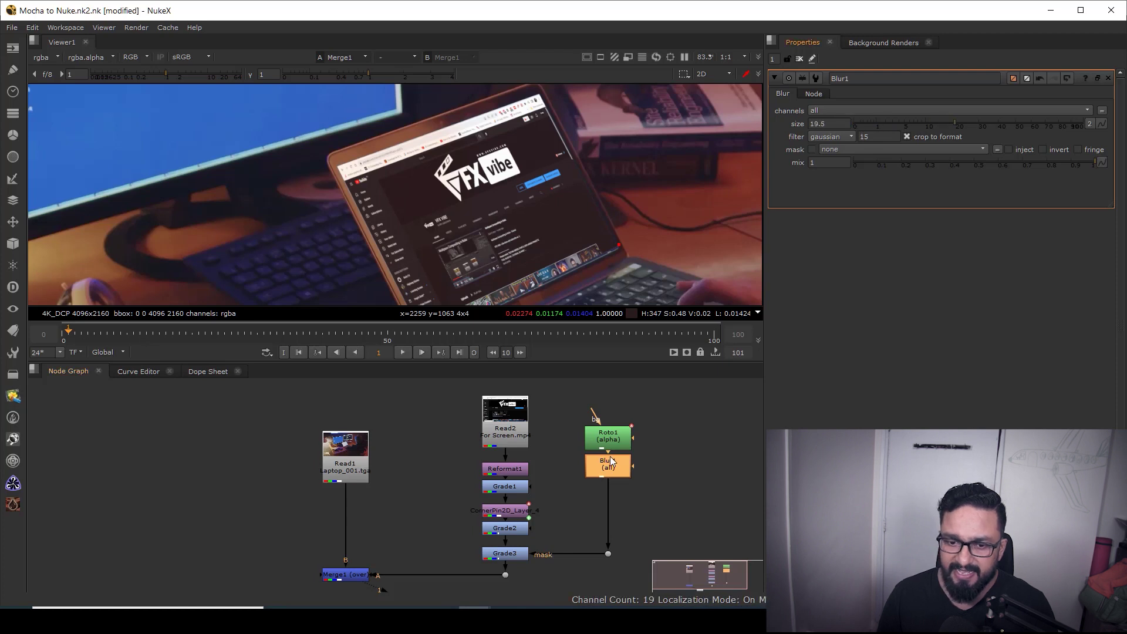
Step: Keyframe Roto1's Bezier1 shape at frames 50 and 99, moving it to follow the left part of the laptop screen
double_click(608, 437)
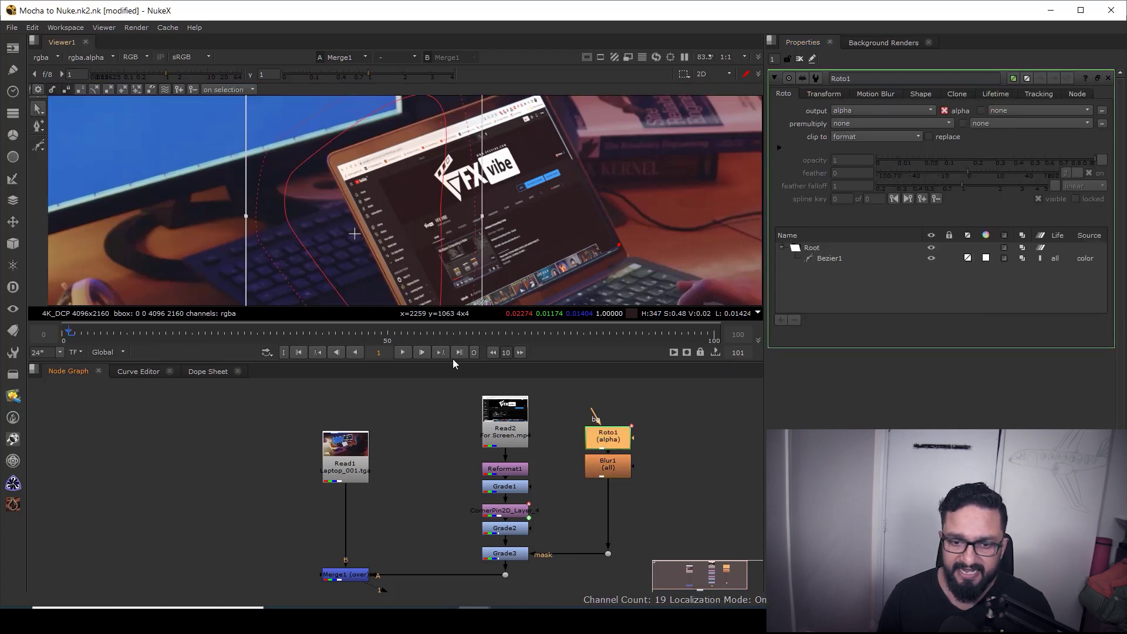
left_click(387, 335)
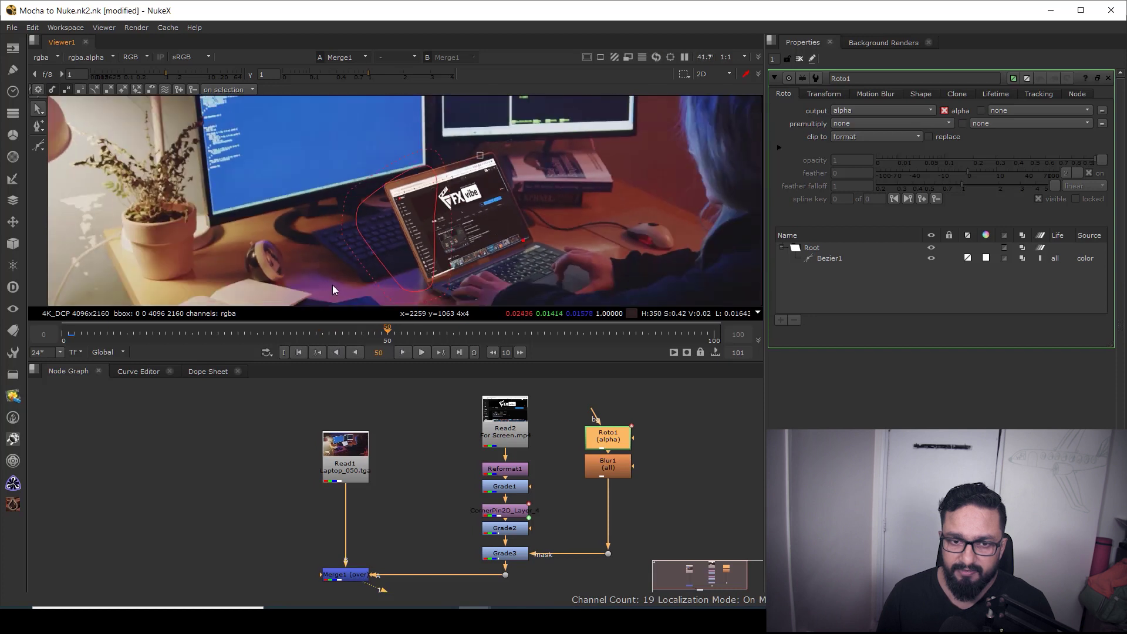
left_click(391, 252)
left_click_drag(393, 253, 430, 245)
left_click(459, 352)
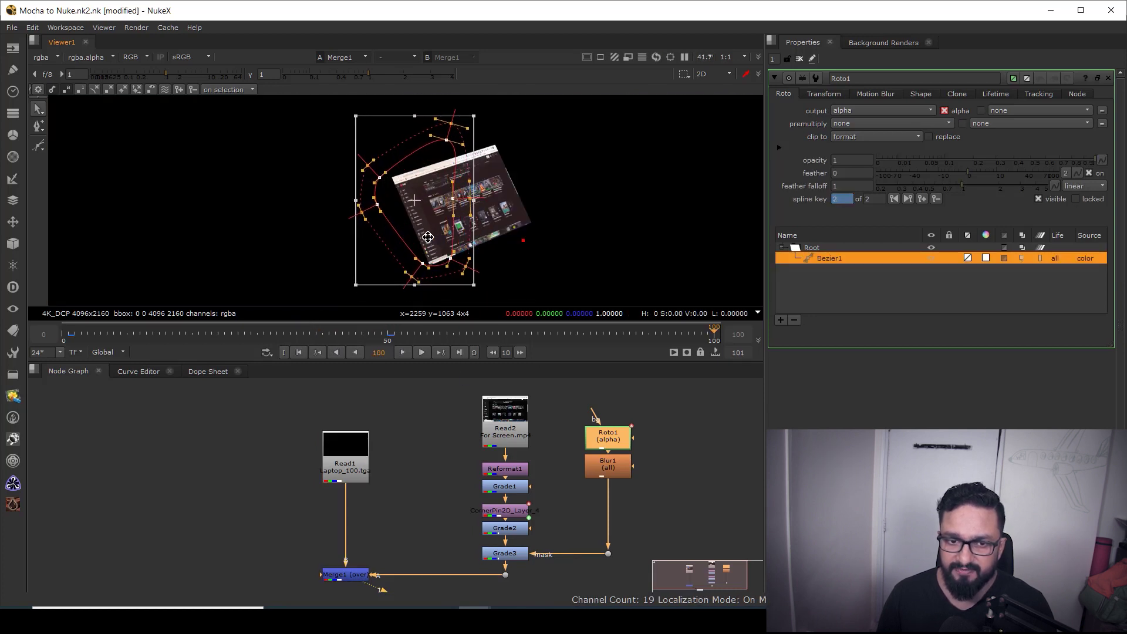
key("Left")
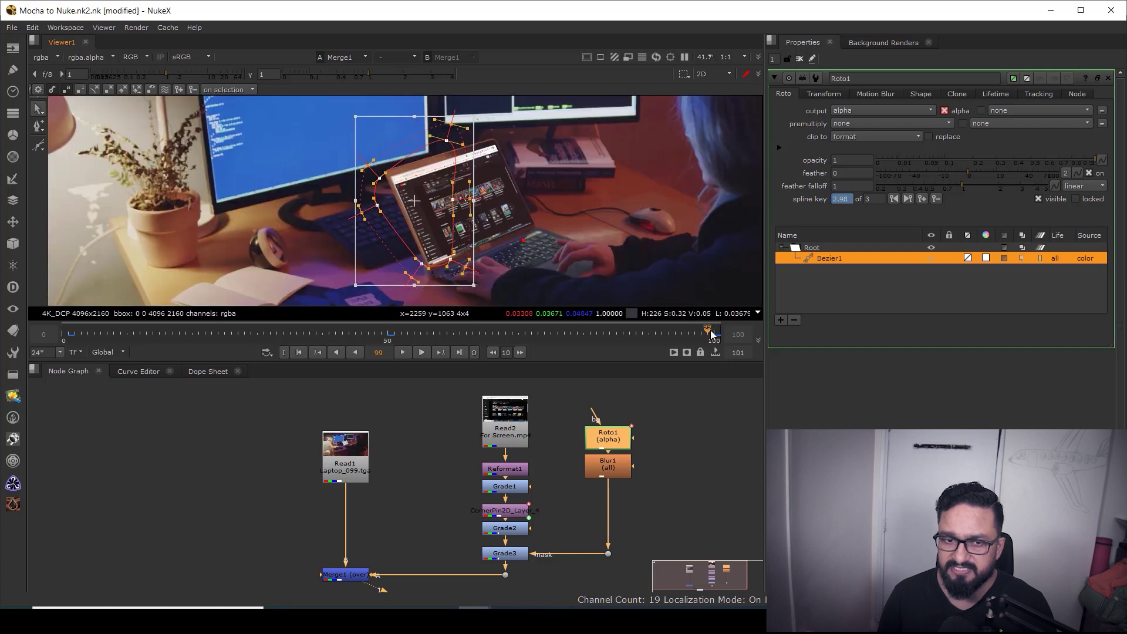
left_click_drag(434, 224, 435, 218)
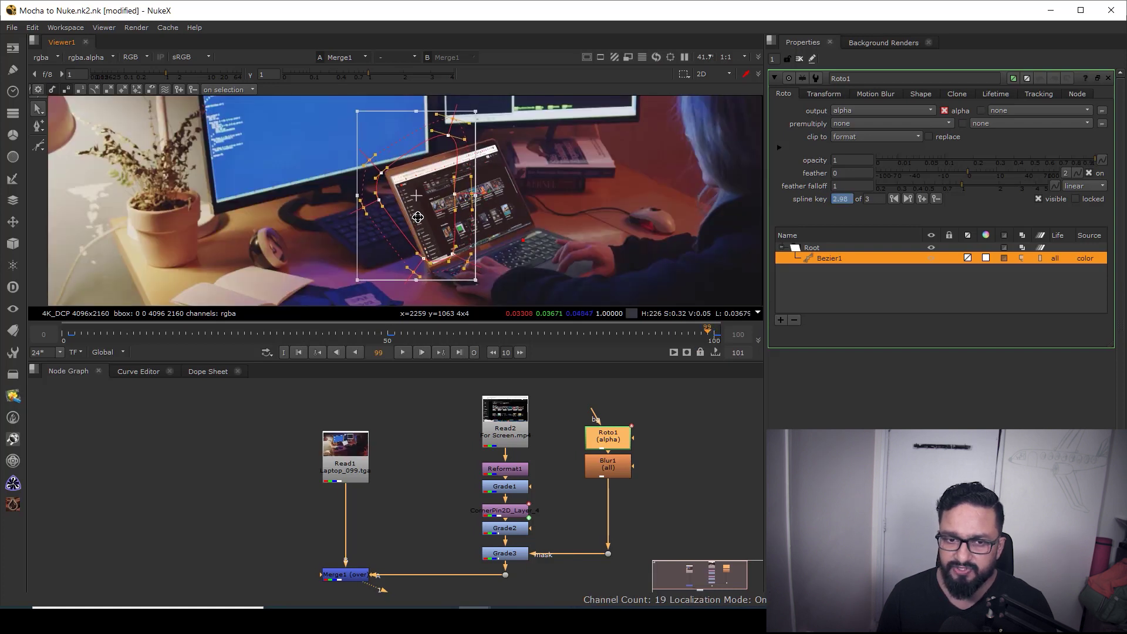
left_click(382, 332)
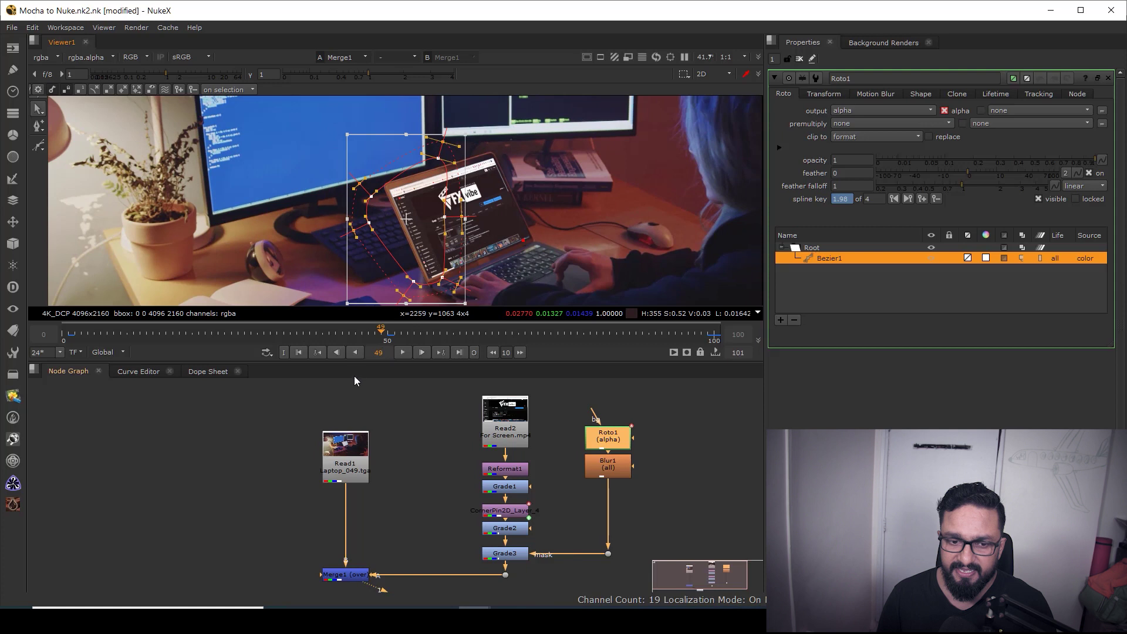
Step: Return to frame 0, close the open node properties, and play the composite in a maximized viewer with the whole frame fitted
left_click(315, 353)
left_click(799, 62)
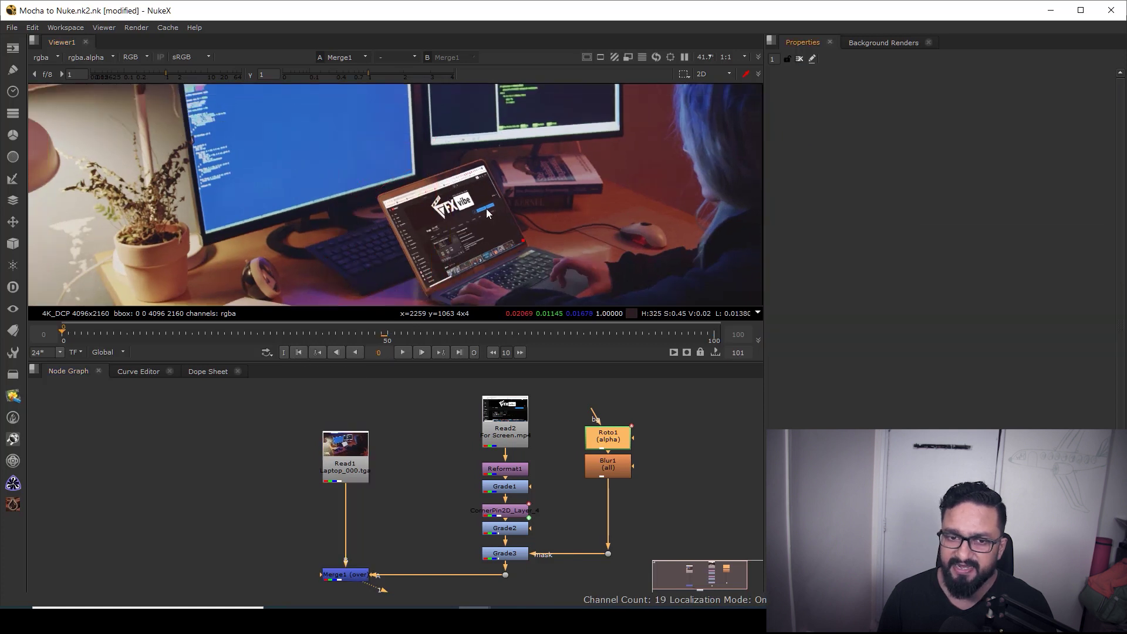
key("space")
key("f")
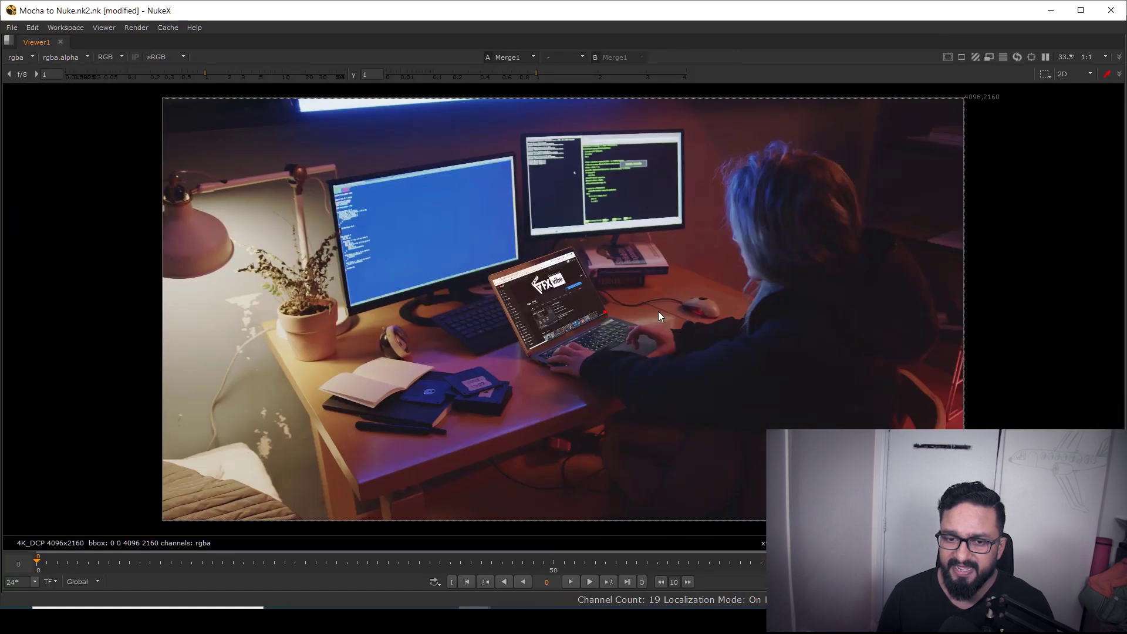
left_click(569, 583)
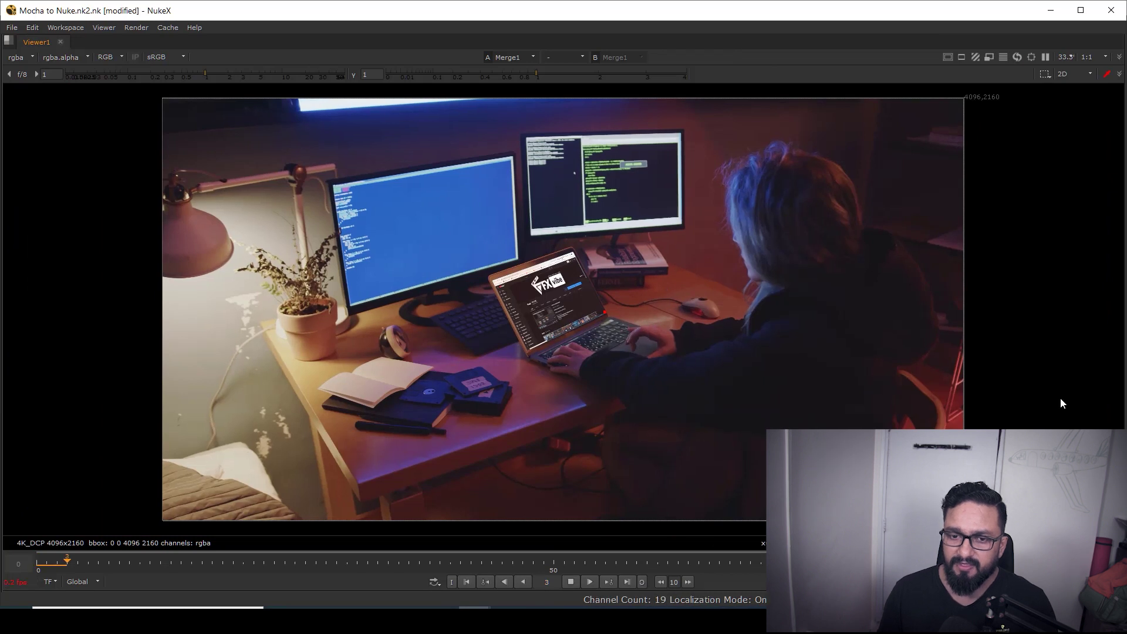